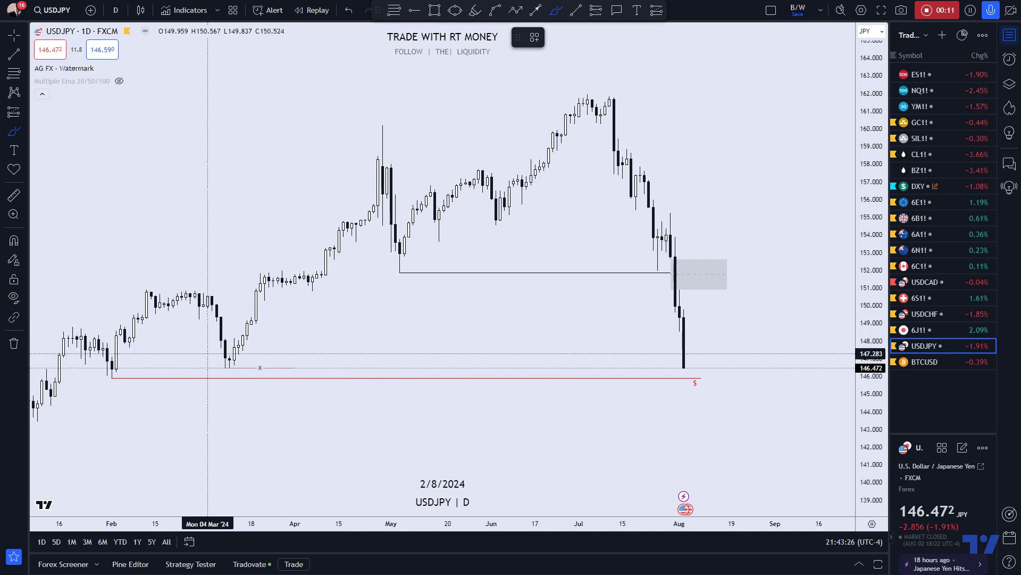
Brush arcs under the February, March, May and late-July lows on USDJPY, plus a rebound curve from the latest candle to the grey zone.
drag(203, 361, 255, 361)
mouse_move(99, 369)
mouse_down()
mouse_move(111, 377)
mouse_move(151, 369)
mouse_up()
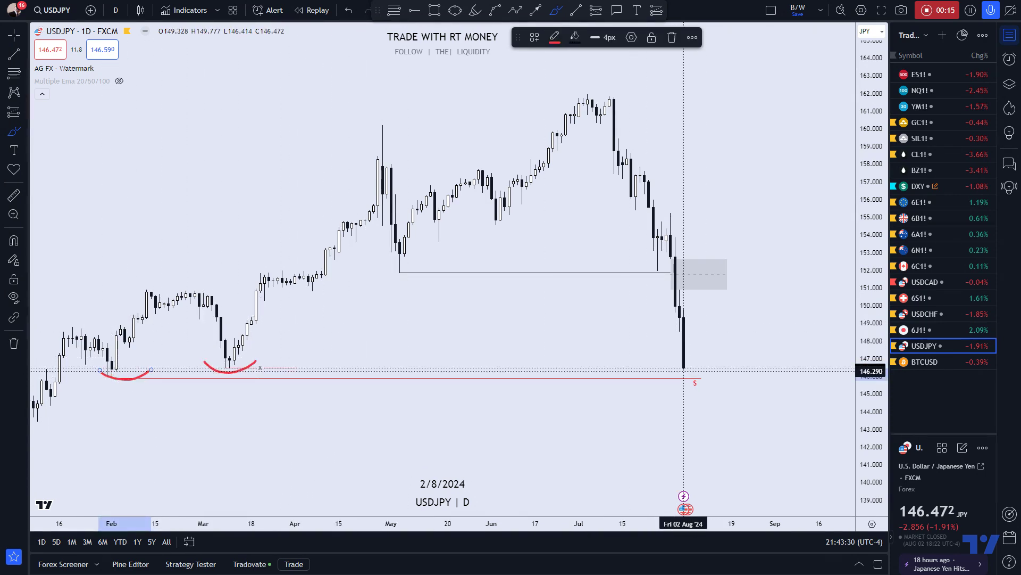
mouse_move(684, 376)
mouse_down()
mouse_move(691, 381)
mouse_move(711, 353)
mouse_move(727, 305)
mouse_up()
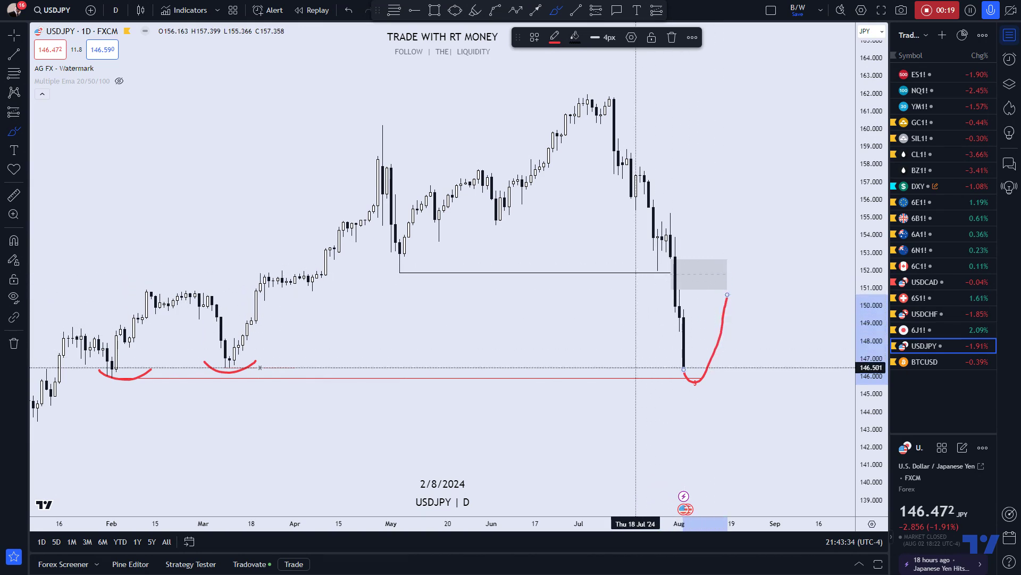
drag(379, 266, 430, 264)
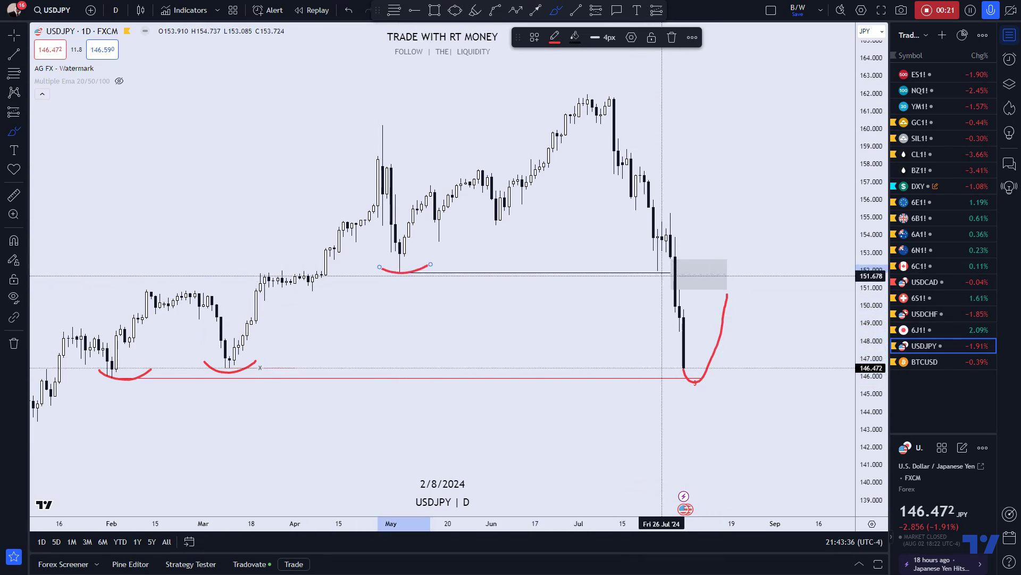
drag(648, 267, 666, 259)
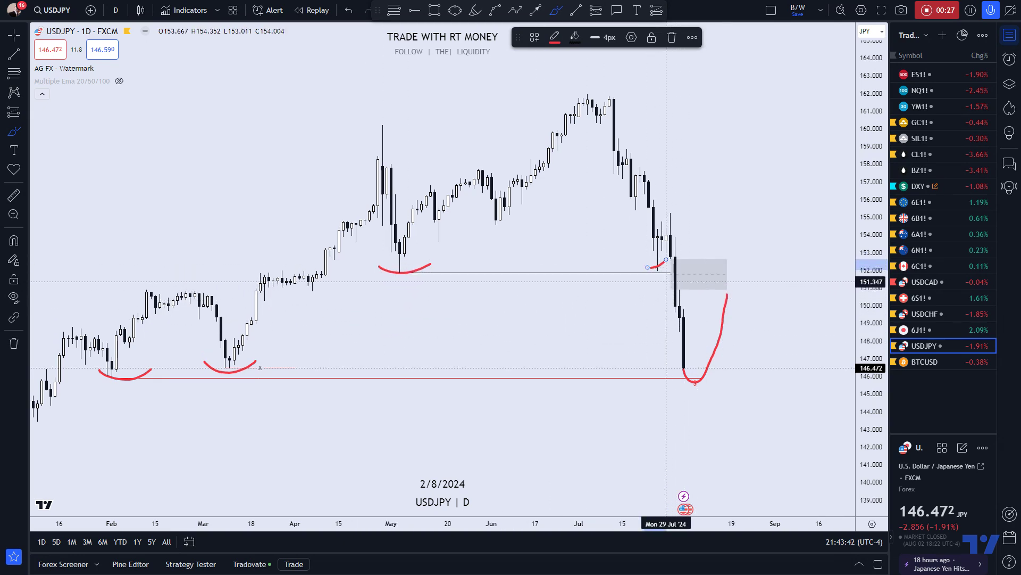
Brush the grey zone's boundaries and a projected drop toward about 142, then undo all brush marks on USDJPY.
mouse_move(668, 287)
mouse_down()
mouse_move(740, 293)
mouse_move(733, 282)
mouse_move(741, 272)
mouse_move(745, 292)
mouse_move(753, 270)
mouse_up()
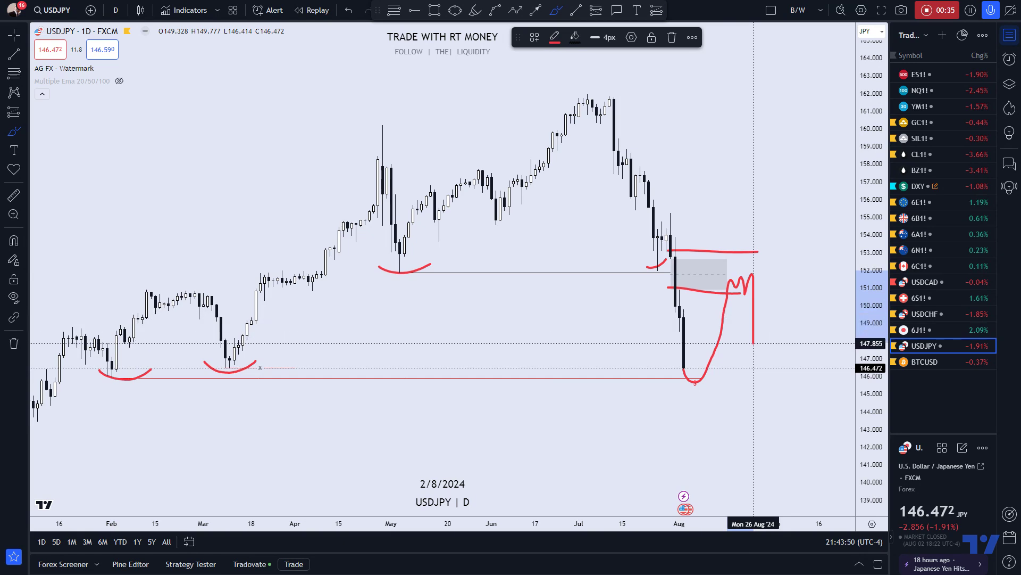
mouse_move(754, 343)
mouse_down()
mouse_move(745, 423)
mouse_move(759, 442)
mouse_move(771, 408)
mouse_up()
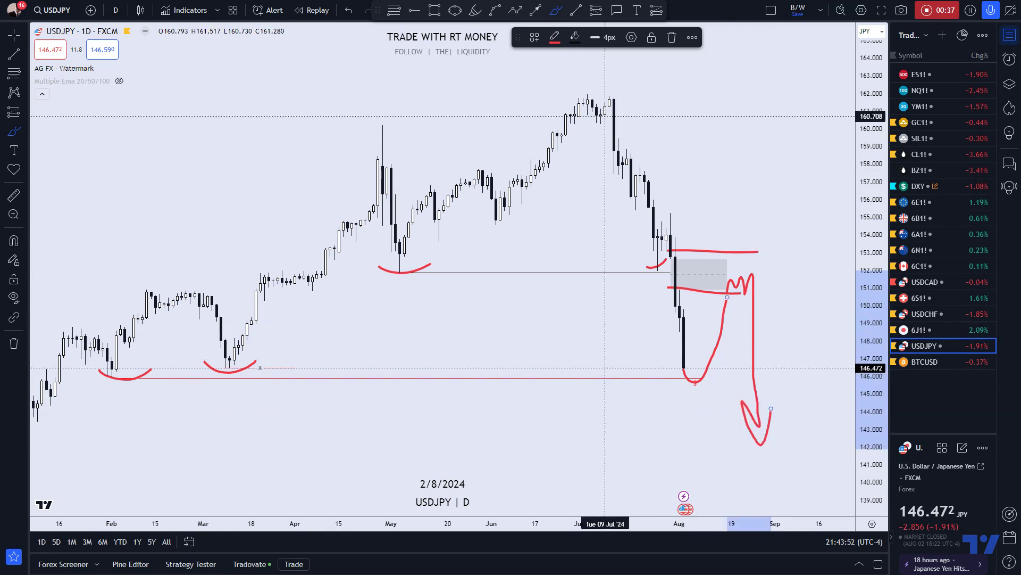
mouse_move(592, 97)
mouse_down()
mouse_move(668, 247)
mouse_move(692, 367)
mouse_move(727, 295)
mouse_move(754, 372)
mouse_move(762, 447)
mouse_up()
key(ctrl+z)
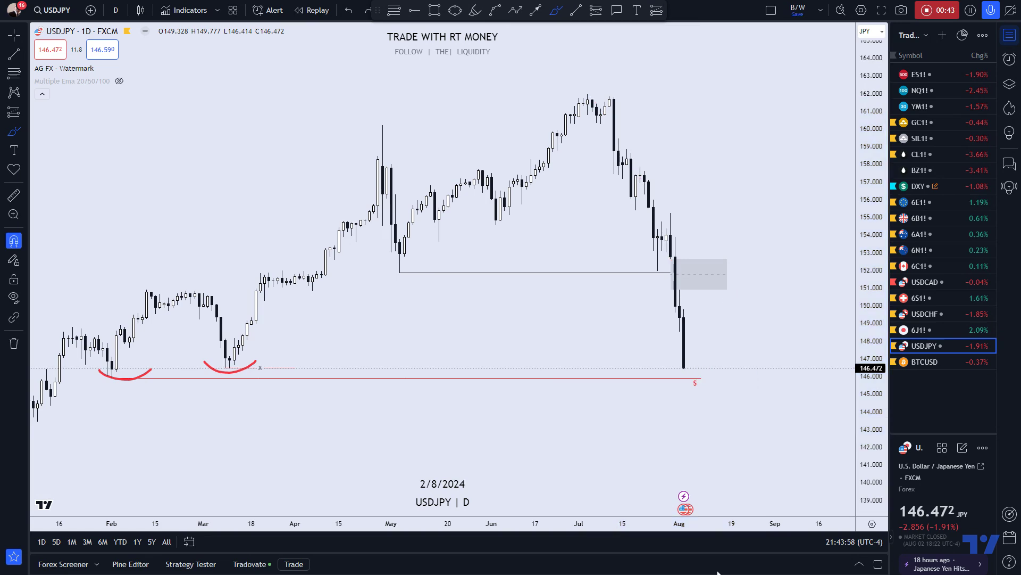
key(ctrl+z)
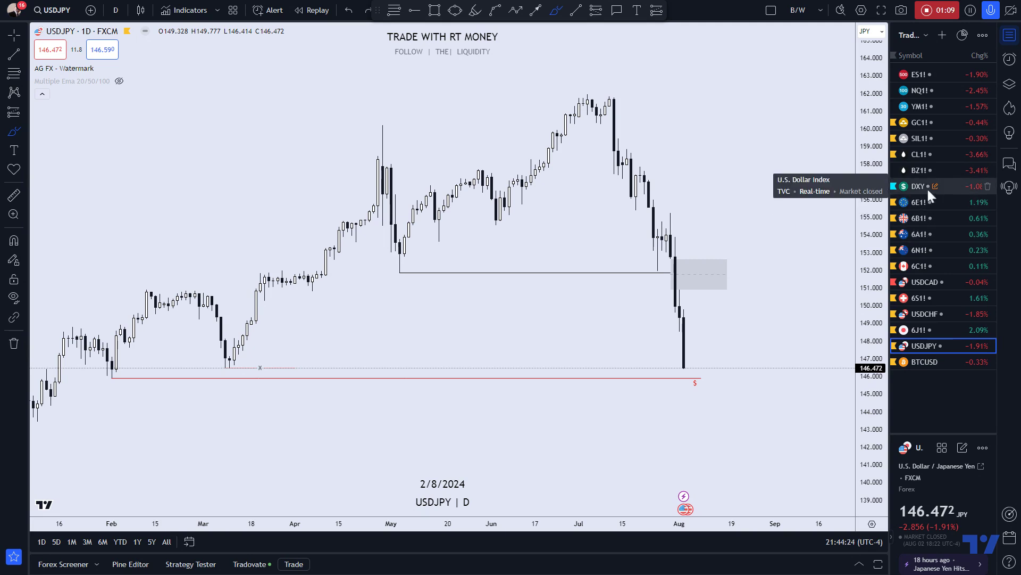
Open the CL1! crude oil futures chart from the watchlist.
click(926, 154)
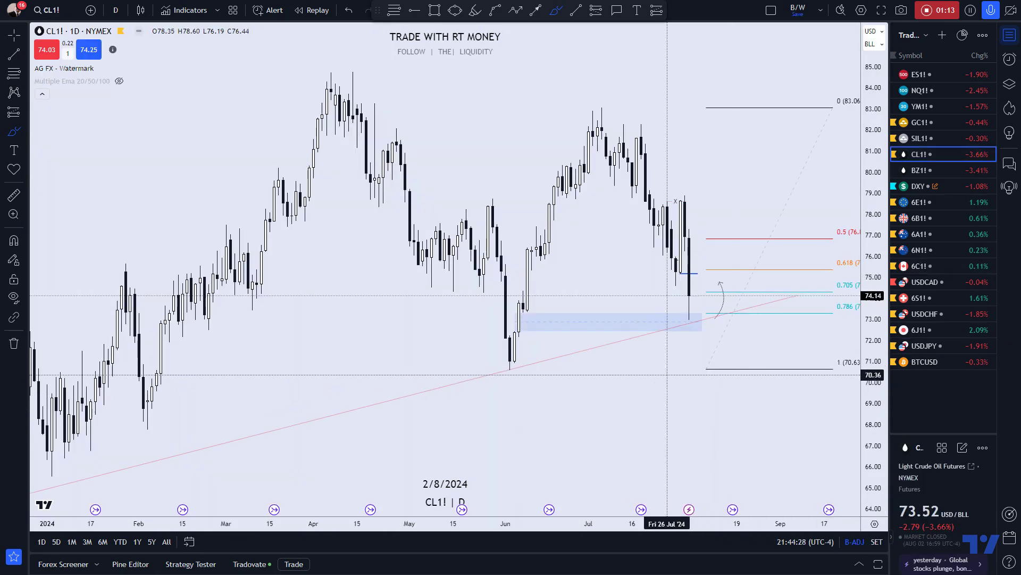
scroll(665, 298, down, 3)
drag(879, 177, 878, 207)
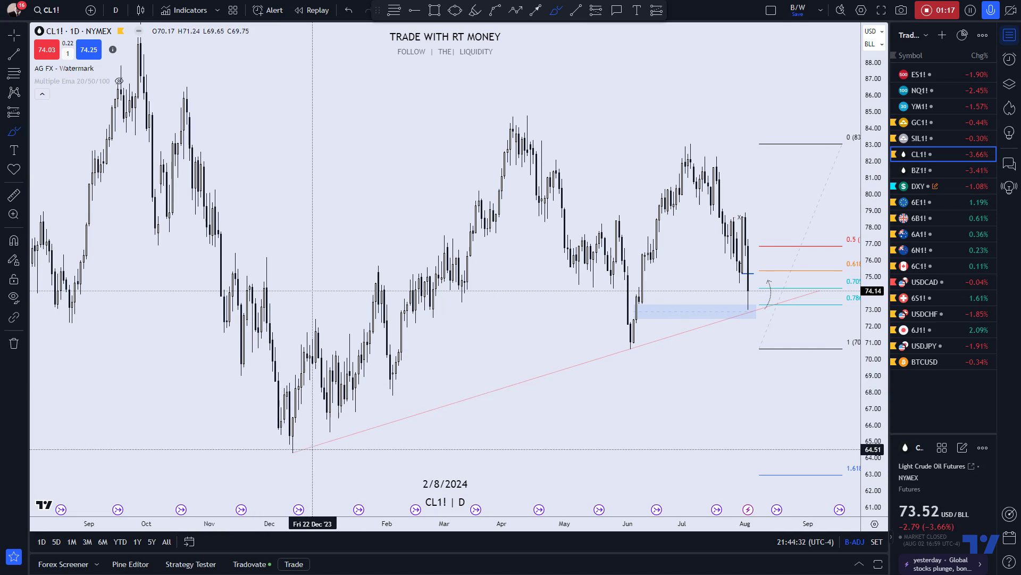
Circle the December, June and August lows touching the rising trendline with the brush, then undo the circles.
drag(307, 426, 312, 444)
drag(646, 327, 649, 331)
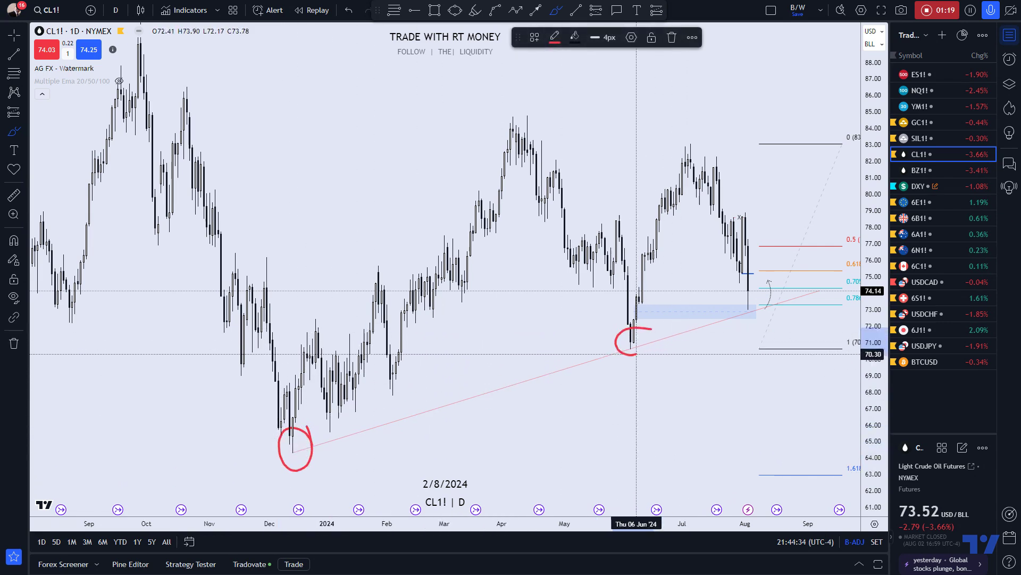
mouse_move(764, 302)
mouse_down()
mouse_move(756, 297)
mouse_move(764, 301)
mouse_up()
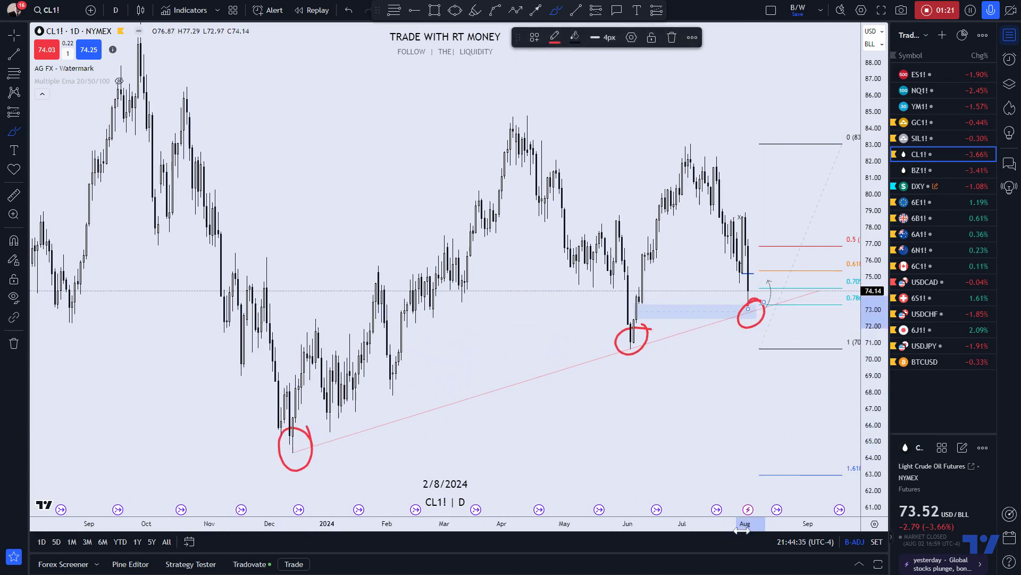
key(ctrl+z)
key(ctrl+z)
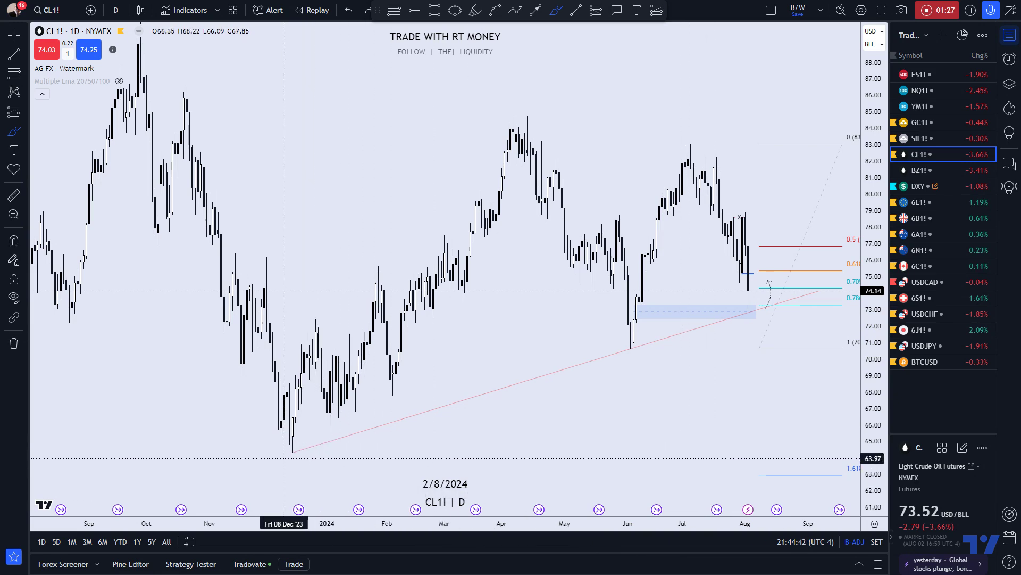
Outline the full length of the rising trendline with a brush loop, then undo it.
mouse_move(284, 454)
mouse_down()
mouse_move(415, 441)
mouse_move(612, 372)
mouse_move(768, 293)
mouse_move(269, 457)
mouse_up()
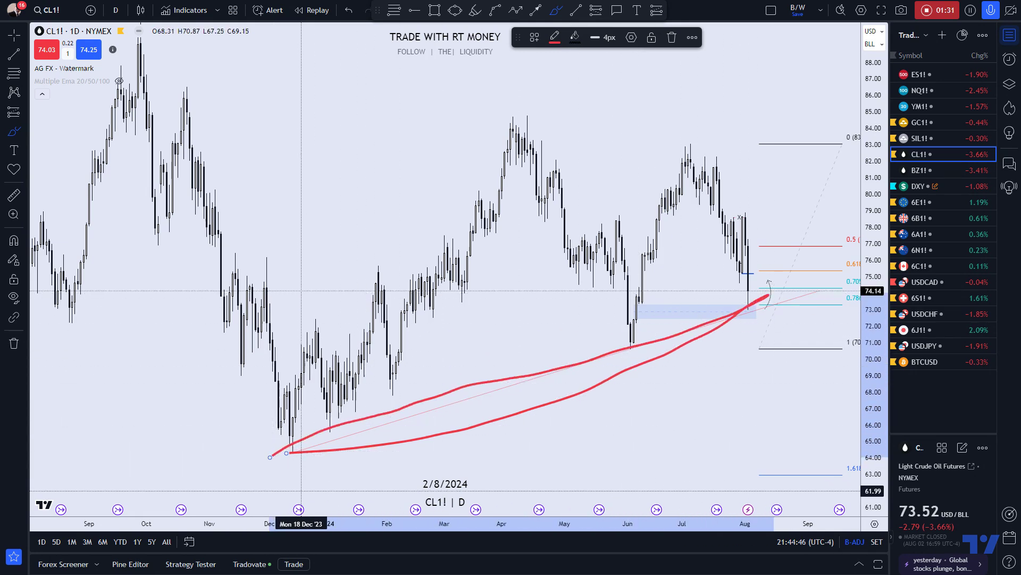
key(ctrl+z)
key(ctrl+z)
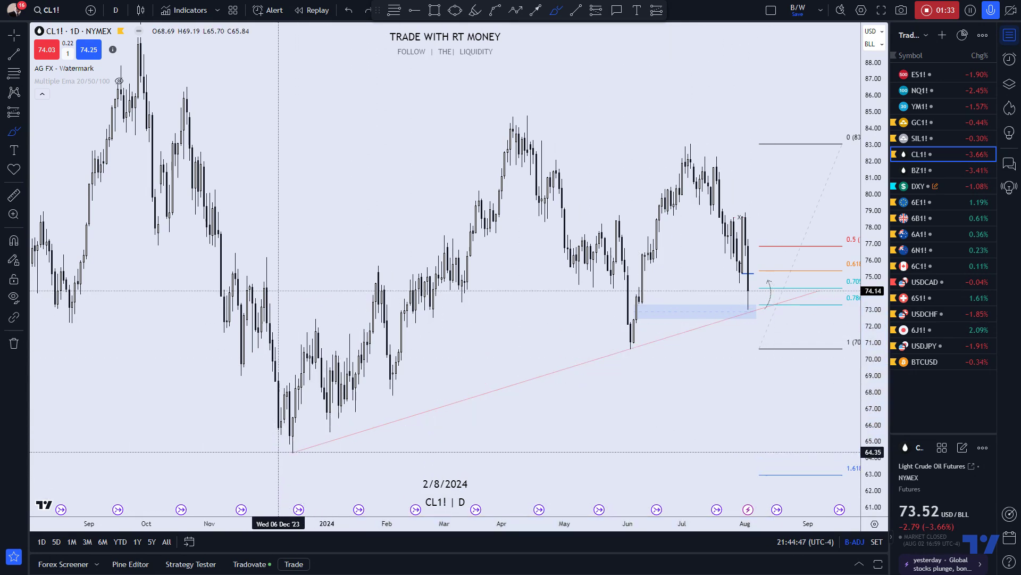
Brush arcs under the three lows on the trendline and a rising stroke from each of them.
drag(281, 455, 345, 455)
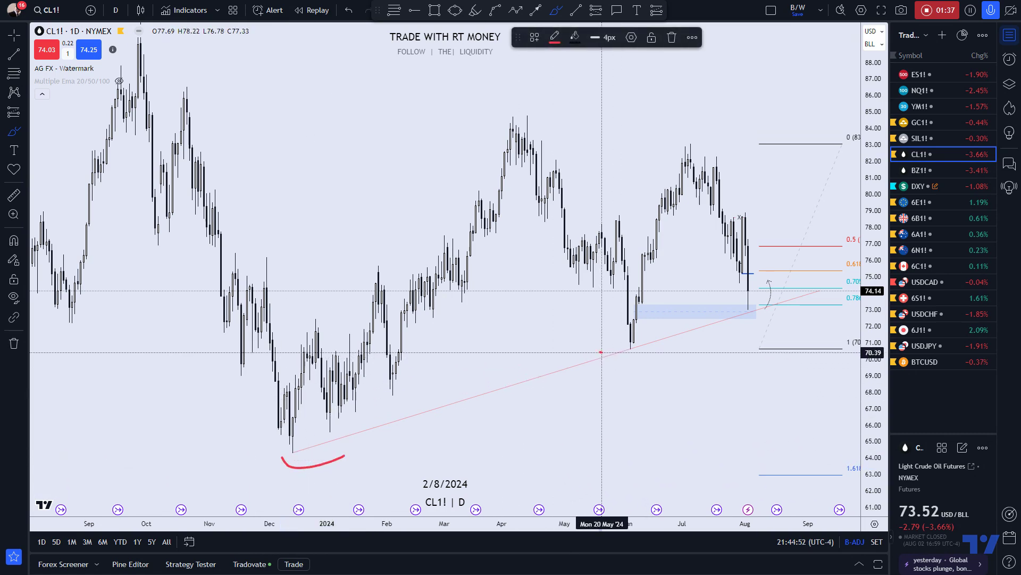
drag(601, 351, 671, 335)
drag(745, 307, 780, 293)
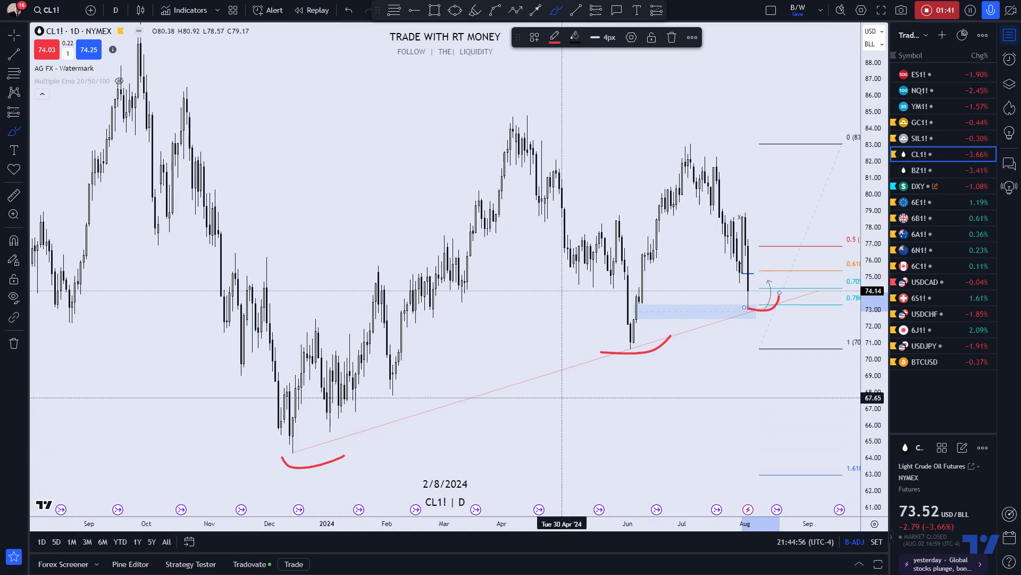
drag(311, 442, 562, 113)
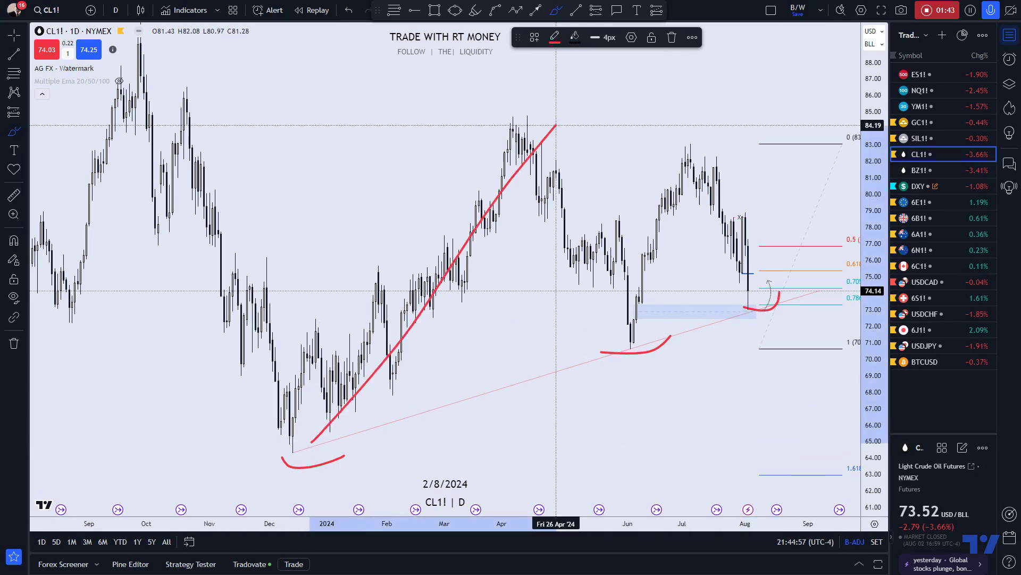
drag(644, 329, 696, 139)
drag(737, 299, 768, 203)
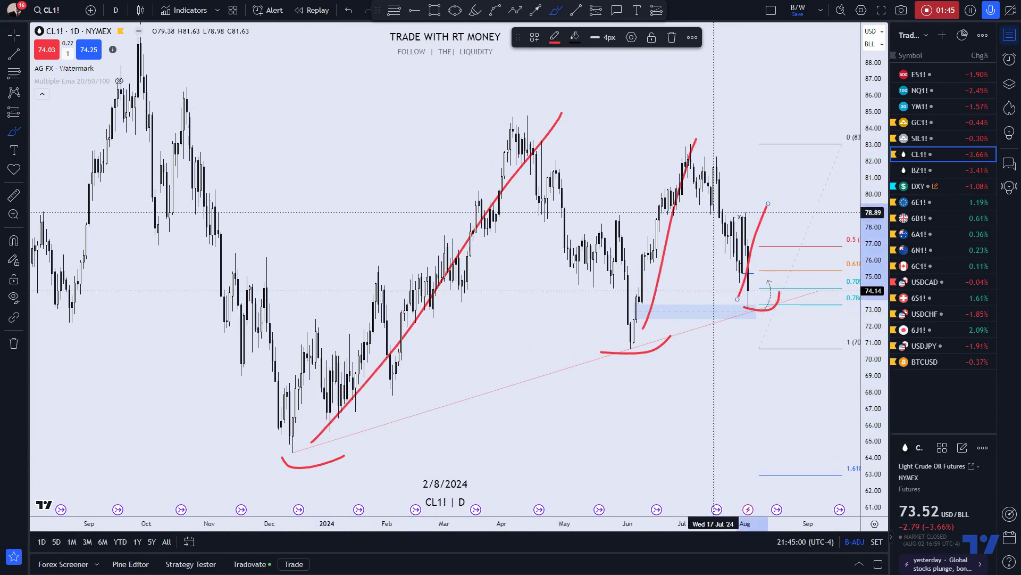
Trace the price swings down to the August low and the support beneath them, then undo all brush marks.
mouse_move(316, 414)
mouse_down()
mouse_move(394, 309)
mouse_move(668, 202)
mouse_move(745, 261)
mouse_move(760, 333)
mouse_up()
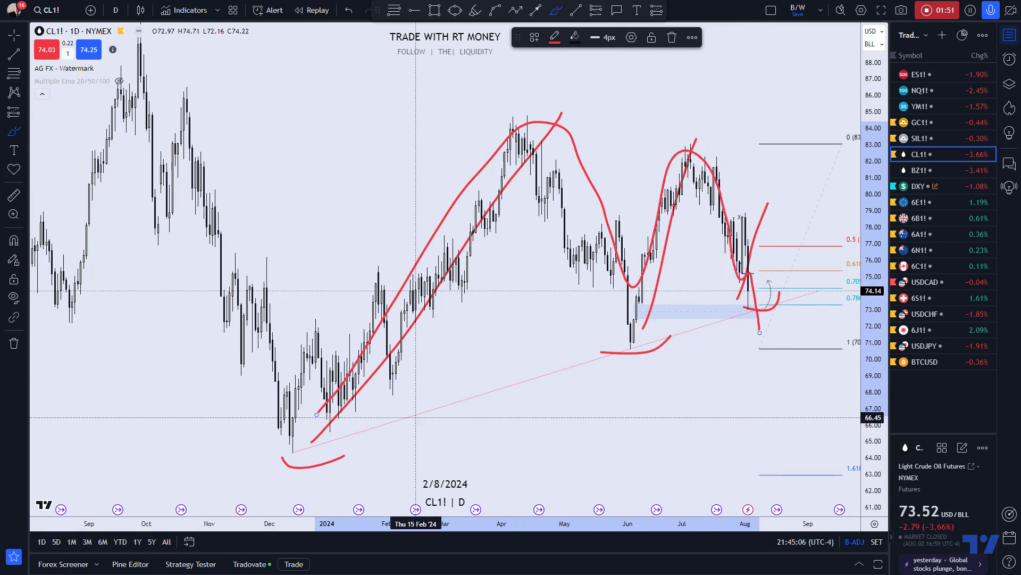
mouse_move(380, 439)
mouse_down()
mouse_move(354, 435)
mouse_move(298, 458)
mouse_move(823, 291)
mouse_up()
key(ctrl+z)
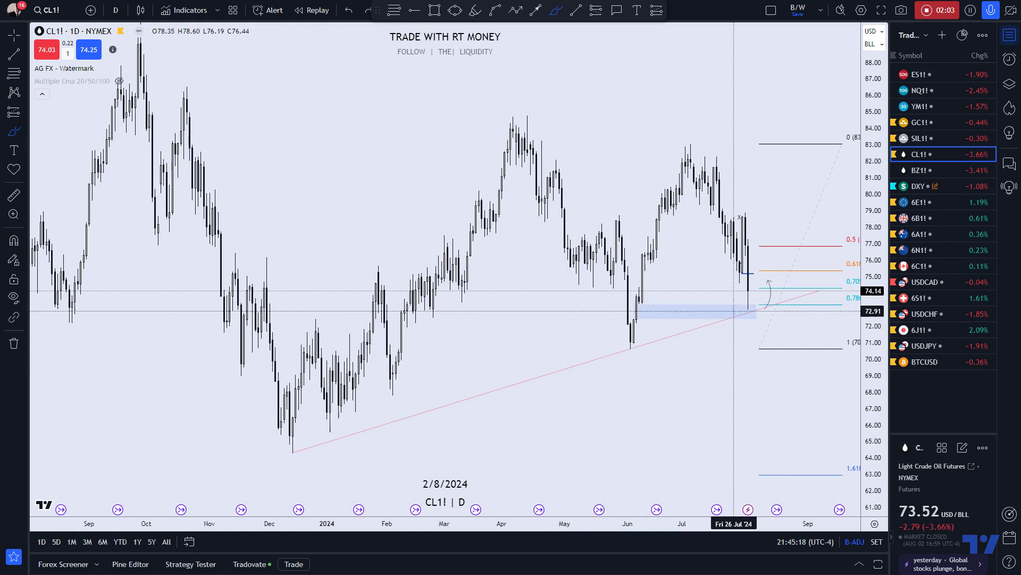
Brush a mark beside the August low, arcs under the earlier higher lows, and a rising line beneath the winter lows.
drag(750, 291, 757, 317)
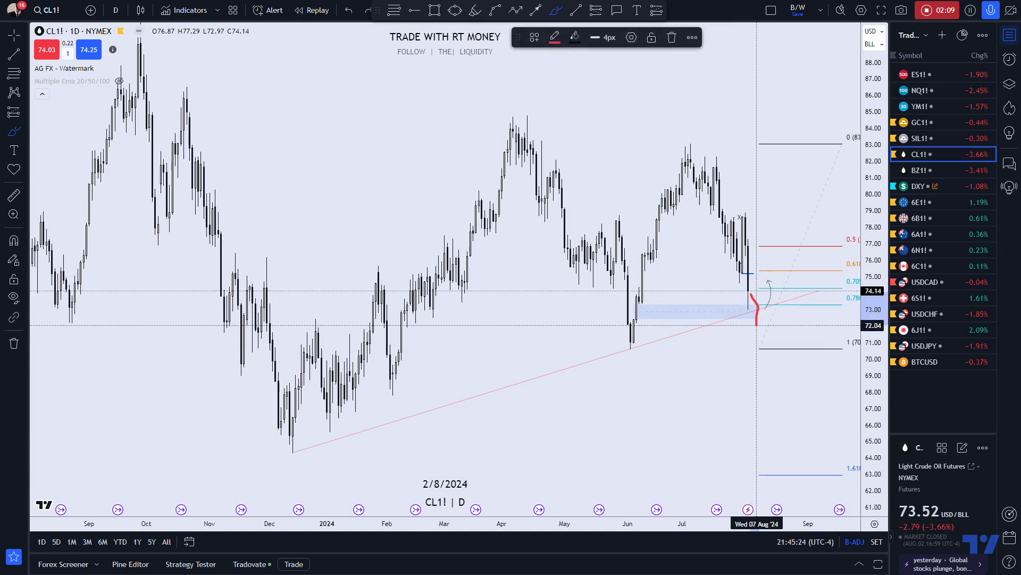
drag(599, 353, 656, 328)
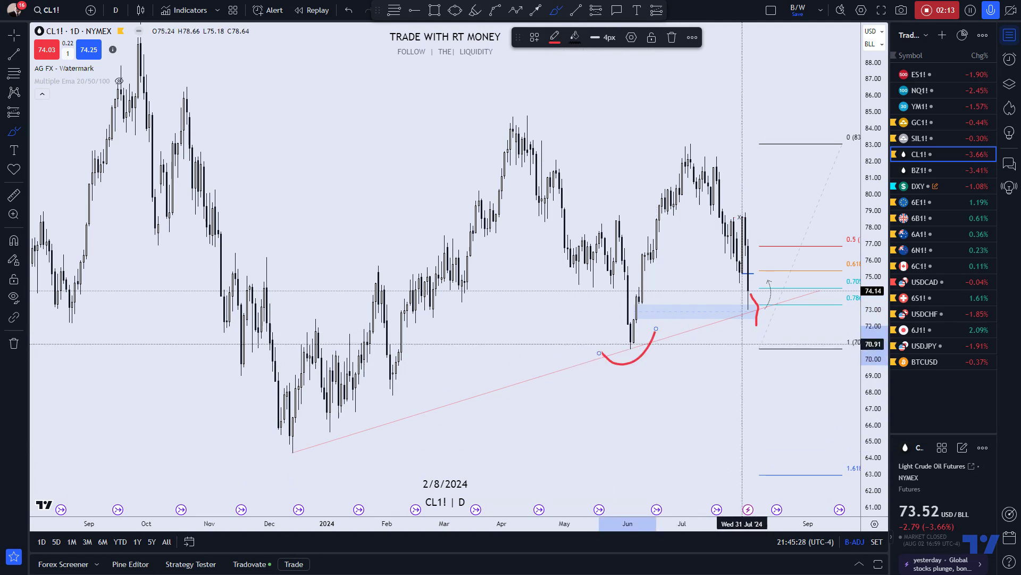
drag(371, 405, 408, 383)
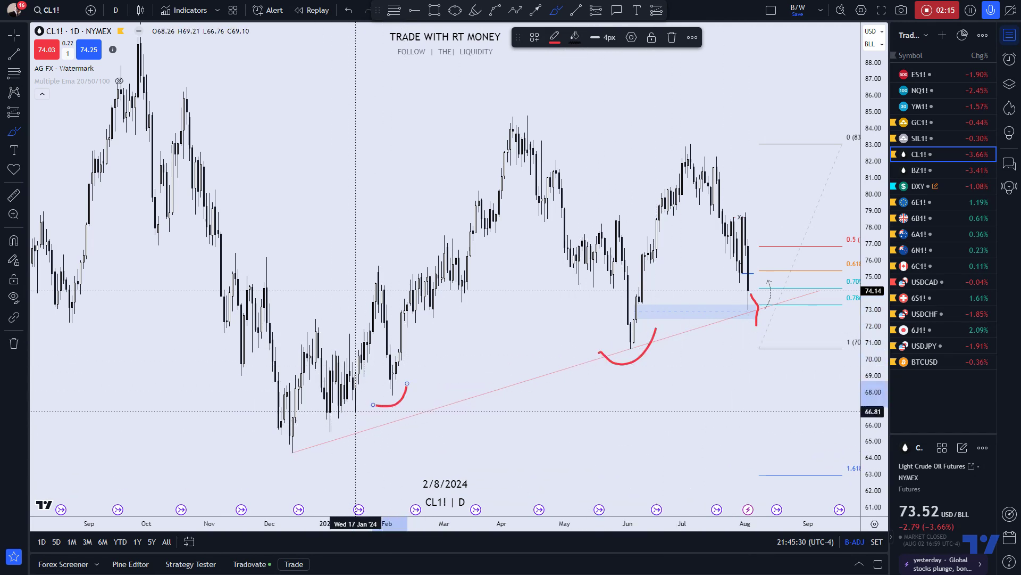
drag(324, 426, 355, 414)
drag(301, 441, 328, 436)
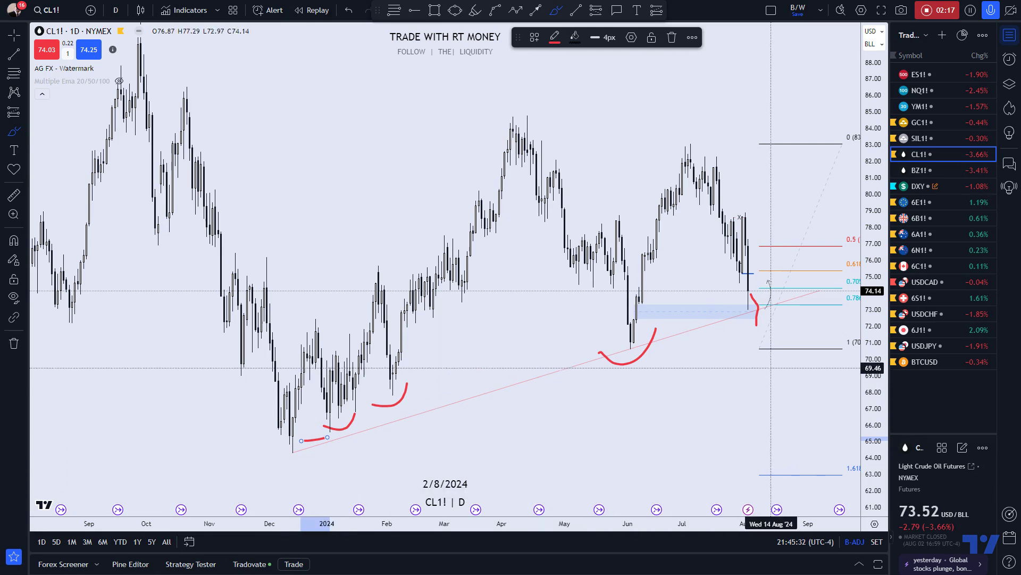
drag(414, 403, 265, 484)
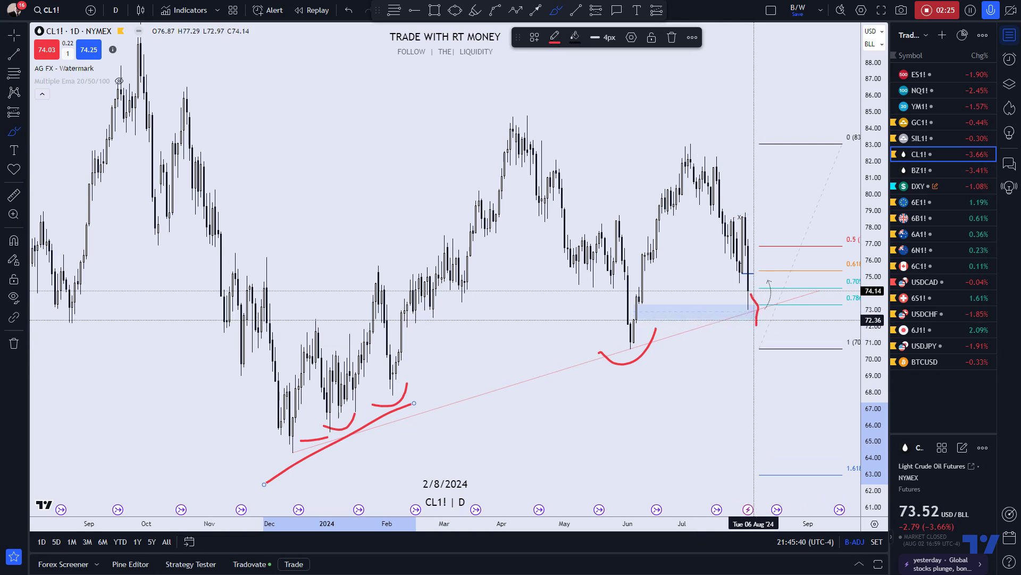
Brush a rebound path from the August low and outline the blue demand zone, then remove the brush marks.
click(759, 311)
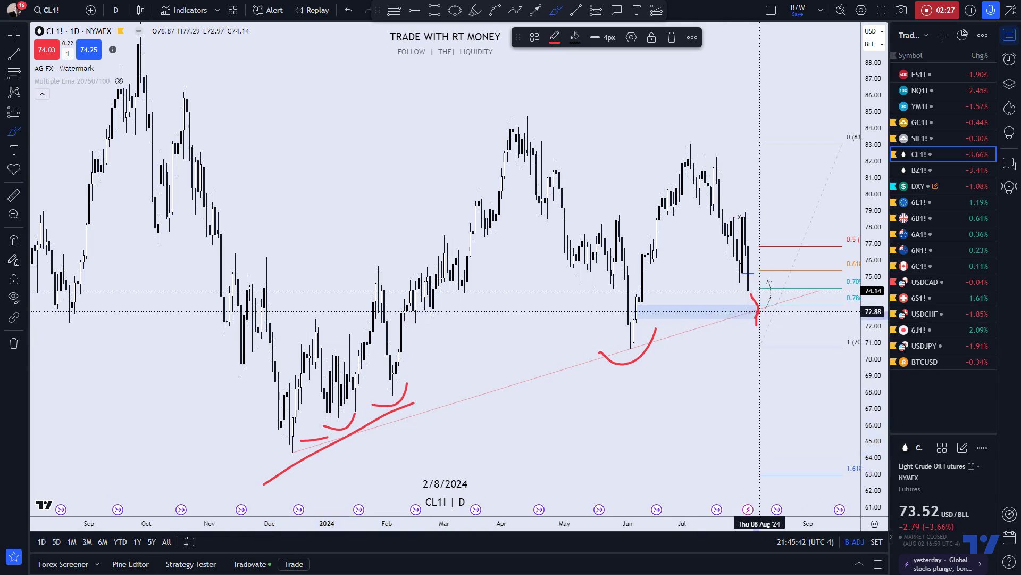
drag(763, 304, 782, 273)
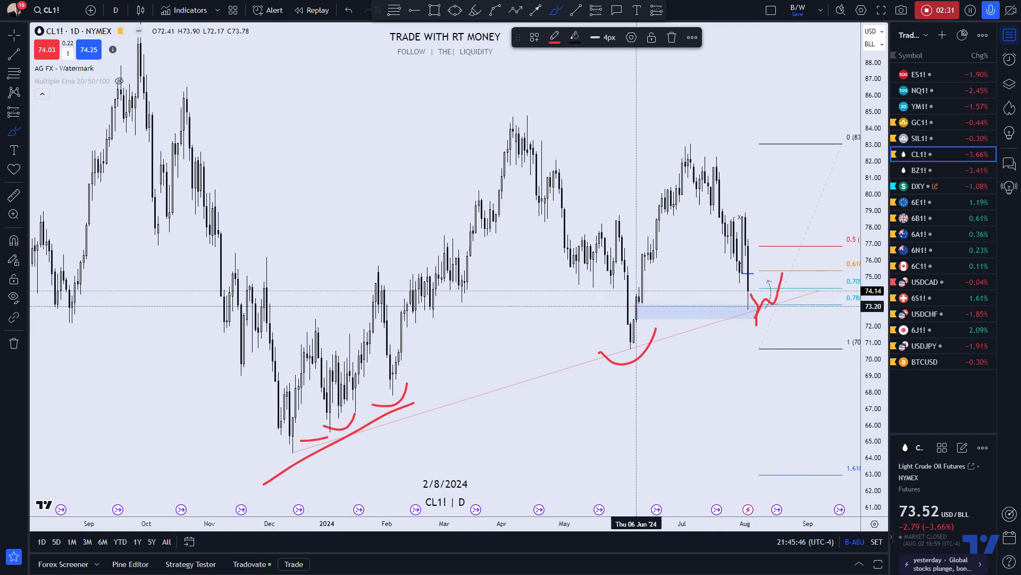
drag(637, 304, 770, 301)
drag(629, 323, 760, 324)
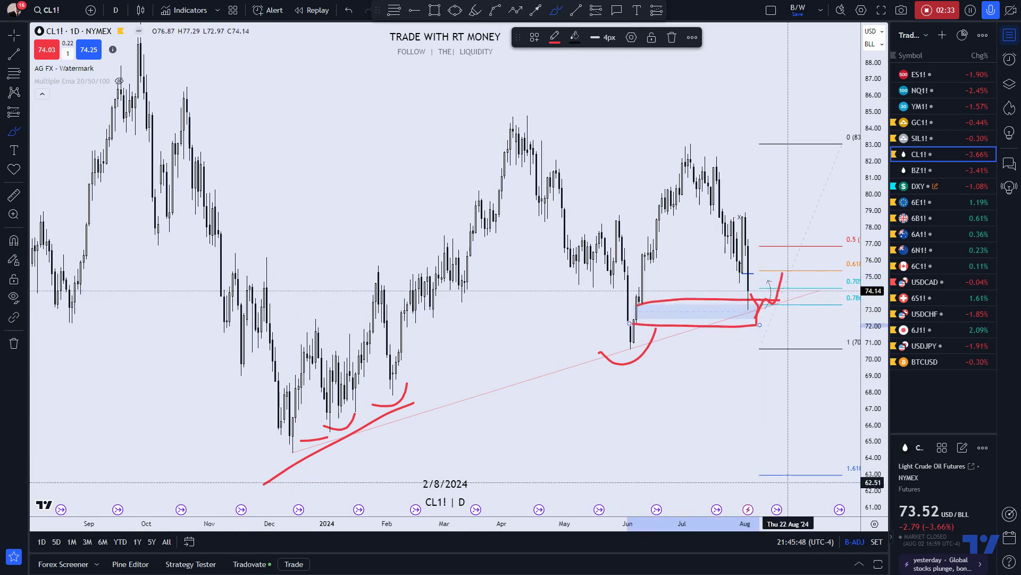
key(Delete)
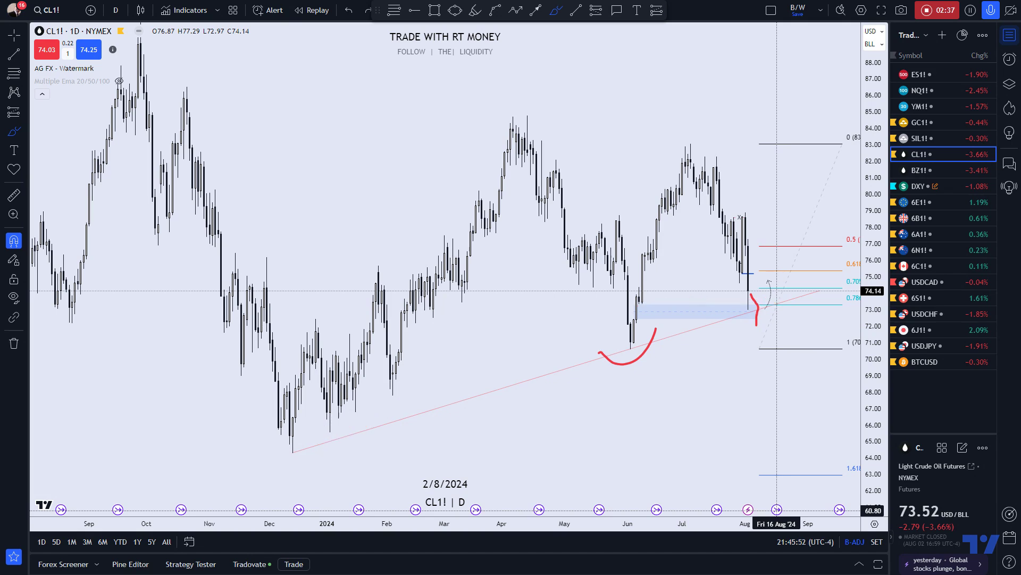
Circle the 0.705 and 0.786 Fibonacci labels and the latest candle at those levels with the brush.
scroll(777, 430, up, 3)
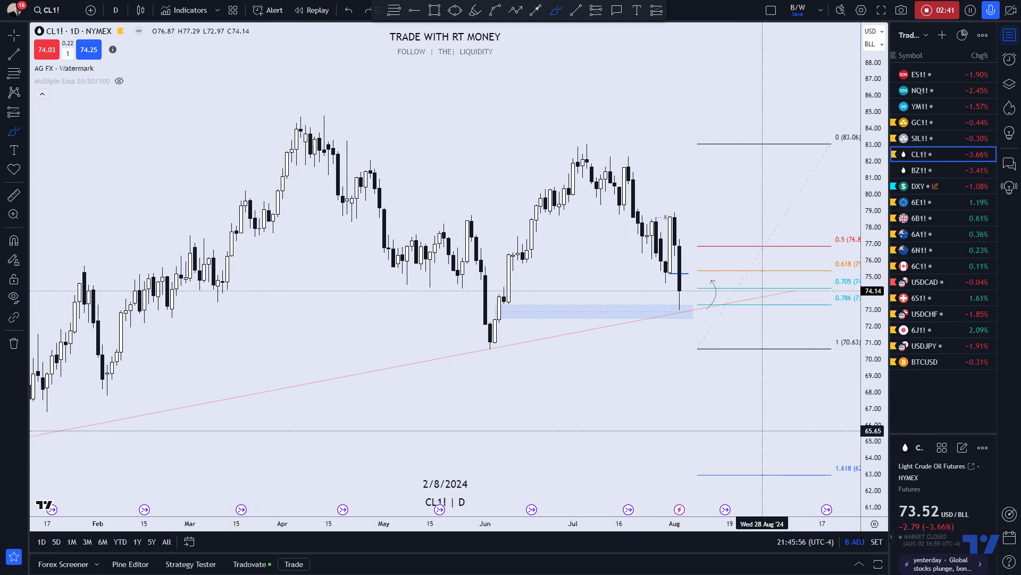
scroll(763, 430, down, 4)
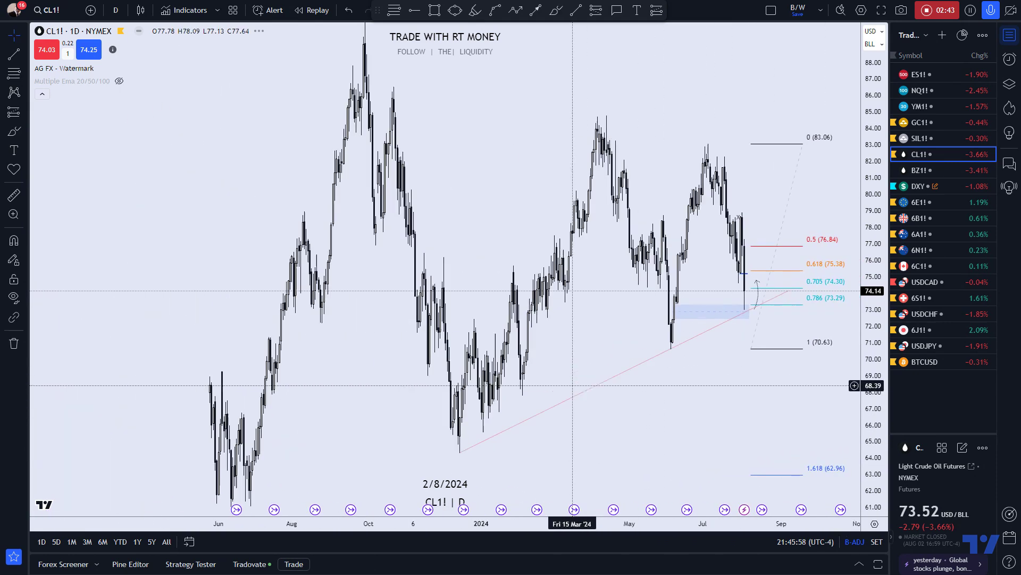
scroll(657, 367, down, 3)
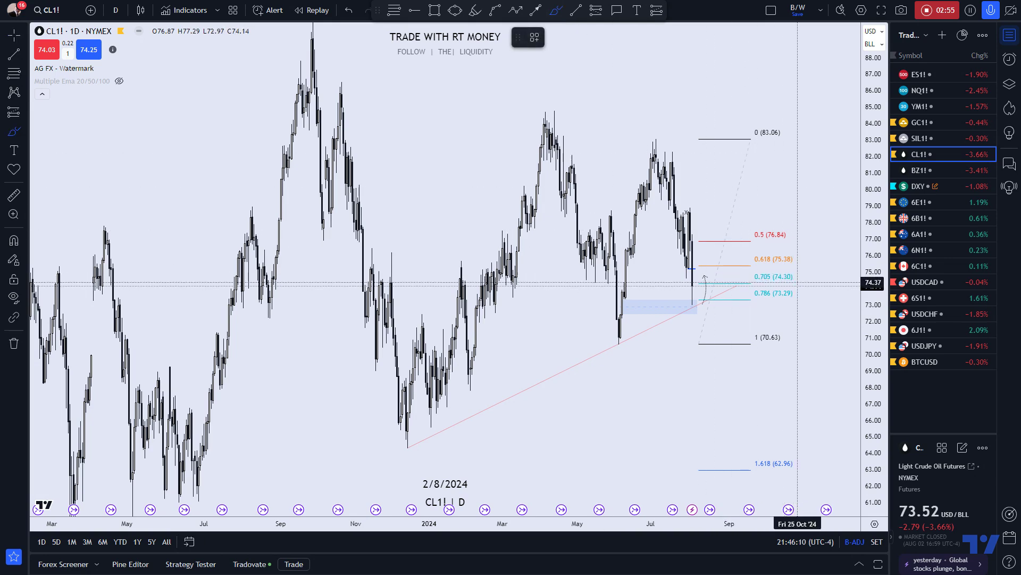
mouse_move(798, 282)
mouse_down()
mouse_move(804, 274)
mouse_move(727, 285)
mouse_move(798, 300)
mouse_move(771, 270)
mouse_up()
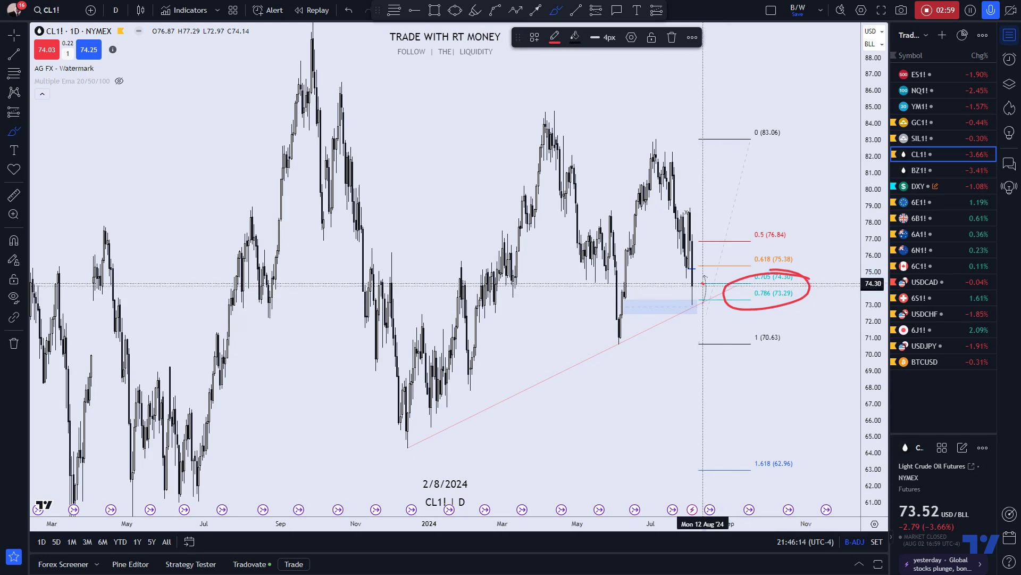
drag(703, 279, 688, 286)
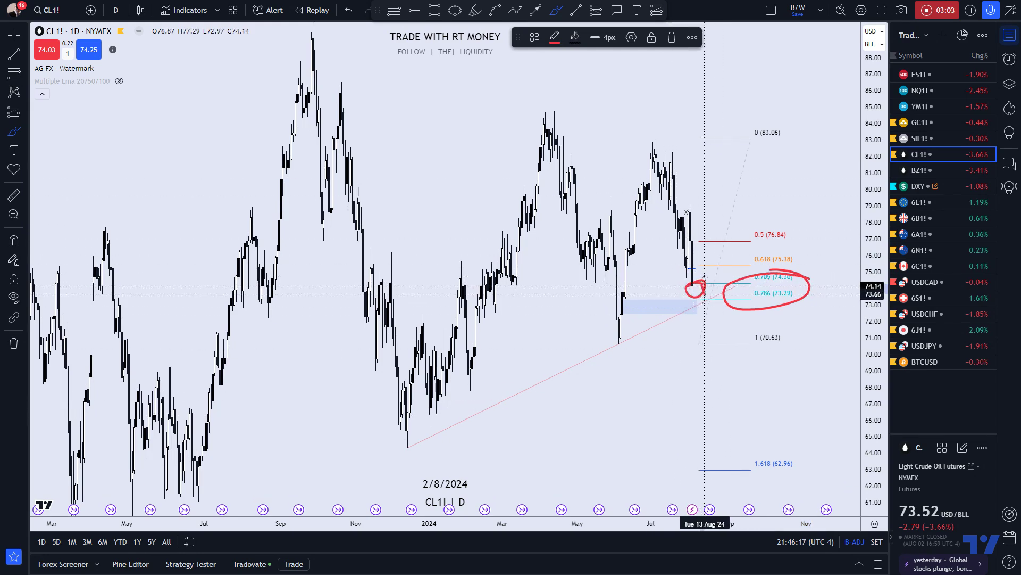
Brush a zigzag rebound path from the latest candle to above the 0.5 Fibonacci level, then undo all brush marks.
mouse_move(715, 294)
mouse_down()
mouse_move(736, 288)
mouse_move(755, 202)
mouse_move(761, 243)
mouse_up()
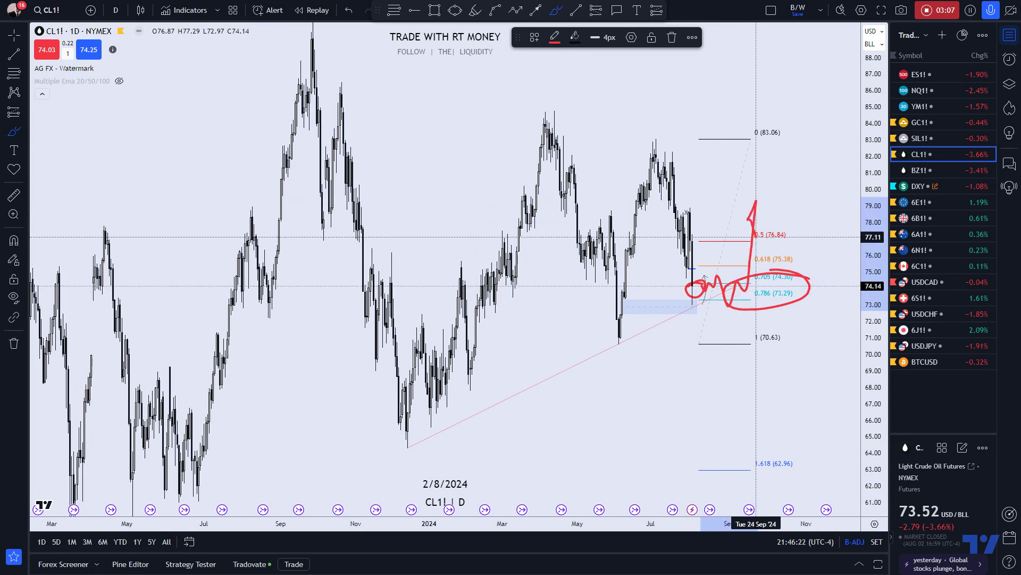
key(ctrl+z)
key(ctrl+z)
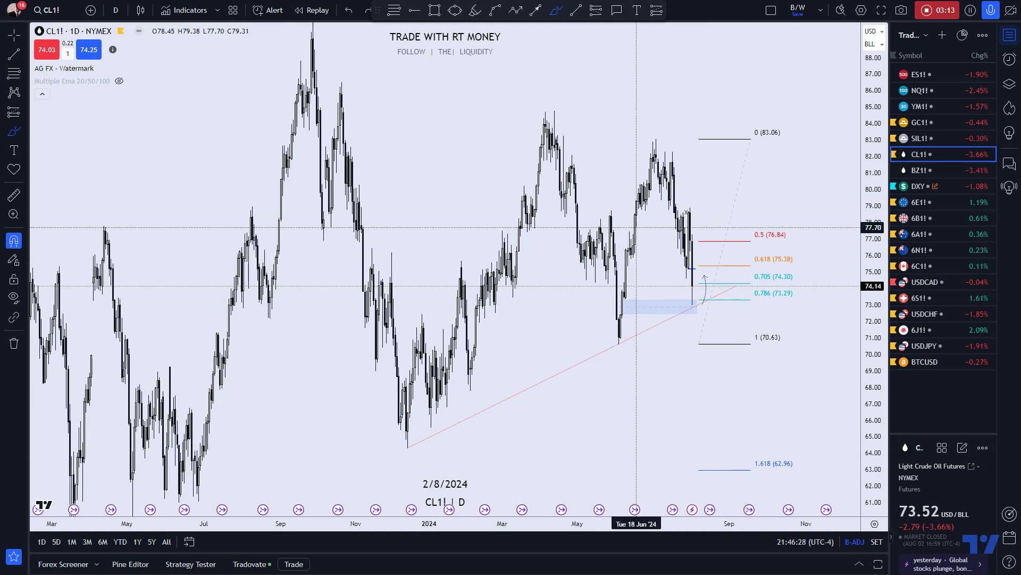
Circle the short blue line near 75 with the brush, mark arcs beneath the late-July low, and trace the latest candle's drop and rebound.
scroll(673, 353, up, 4)
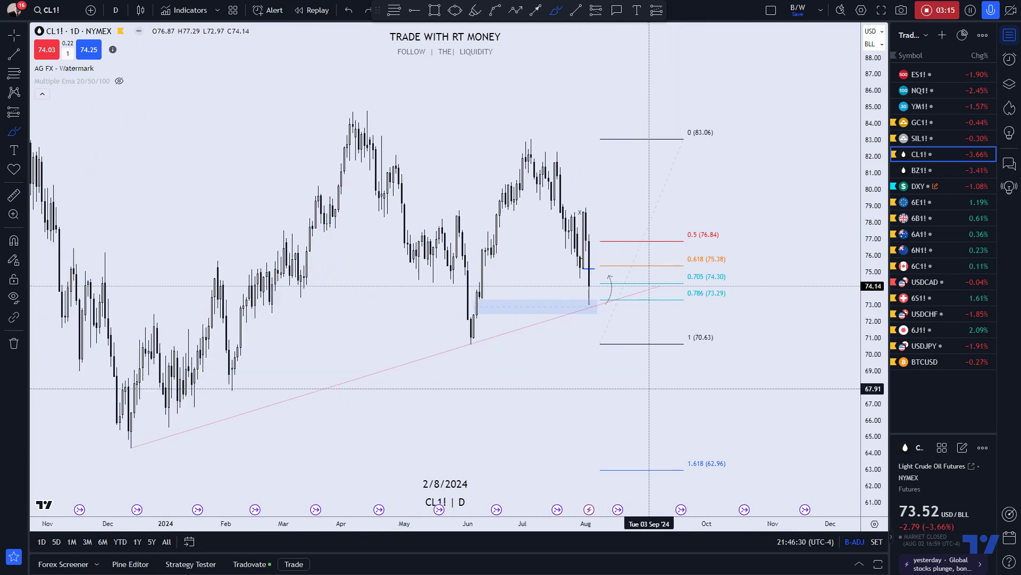
scroll(779, 318, up, 3)
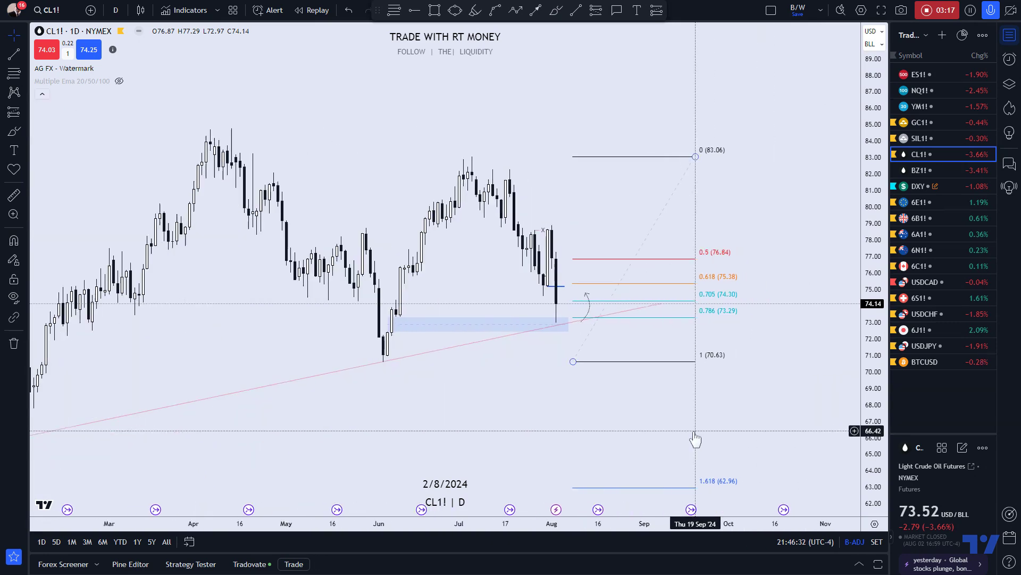
click(564, 318)
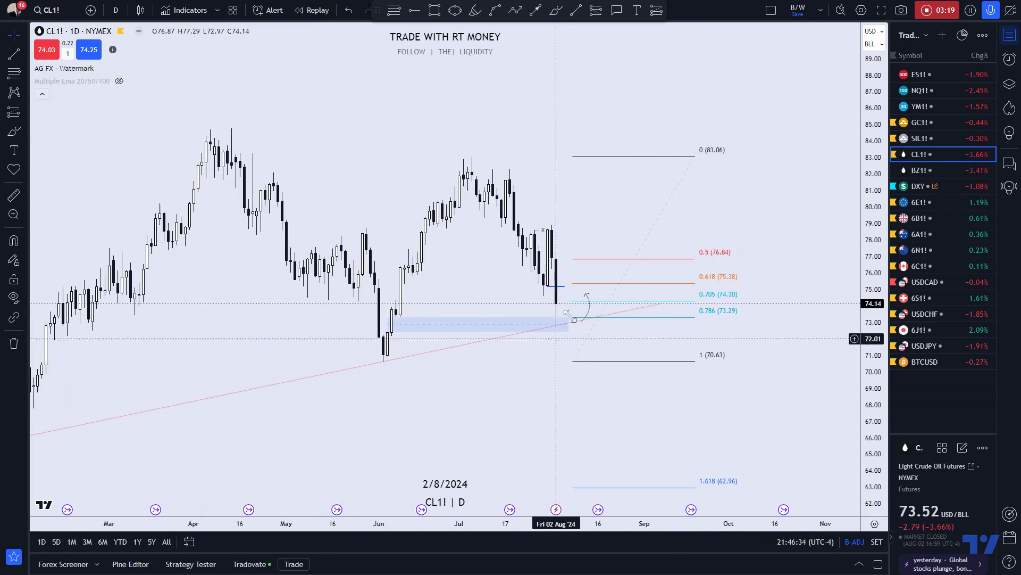
click(552, 293)
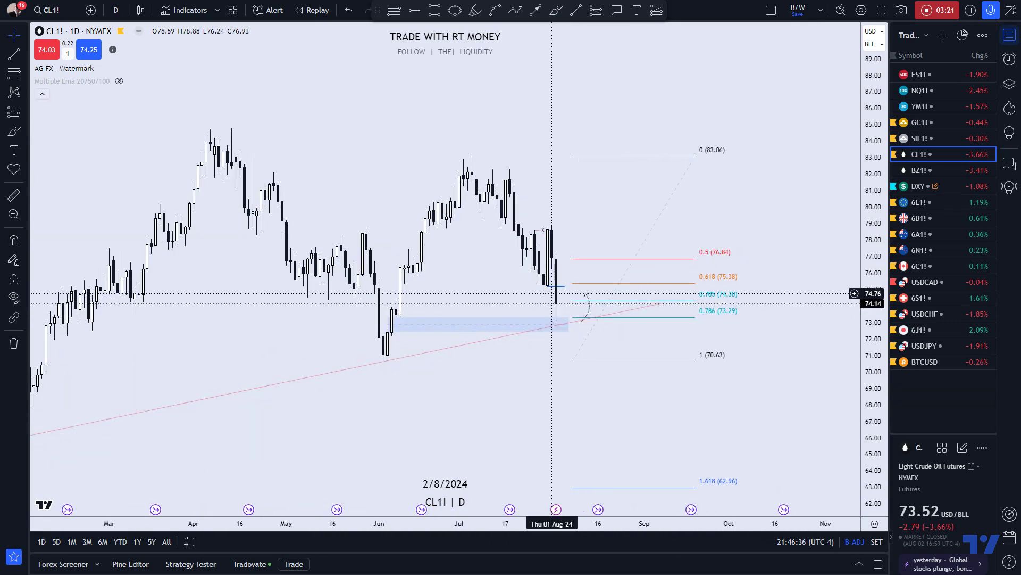
scroll(686, 420, up, 2)
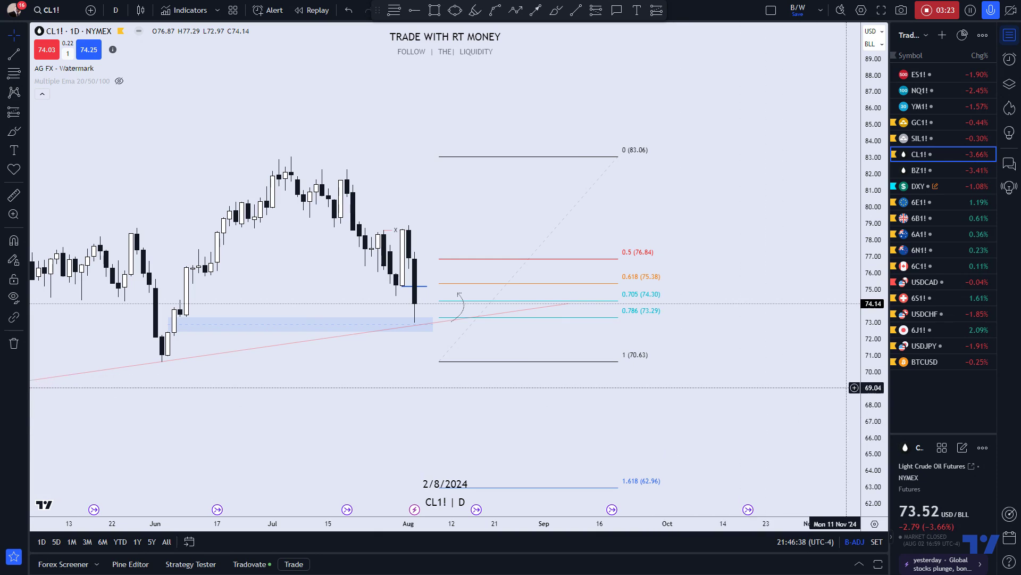
scroll(621, 331, up, 3)
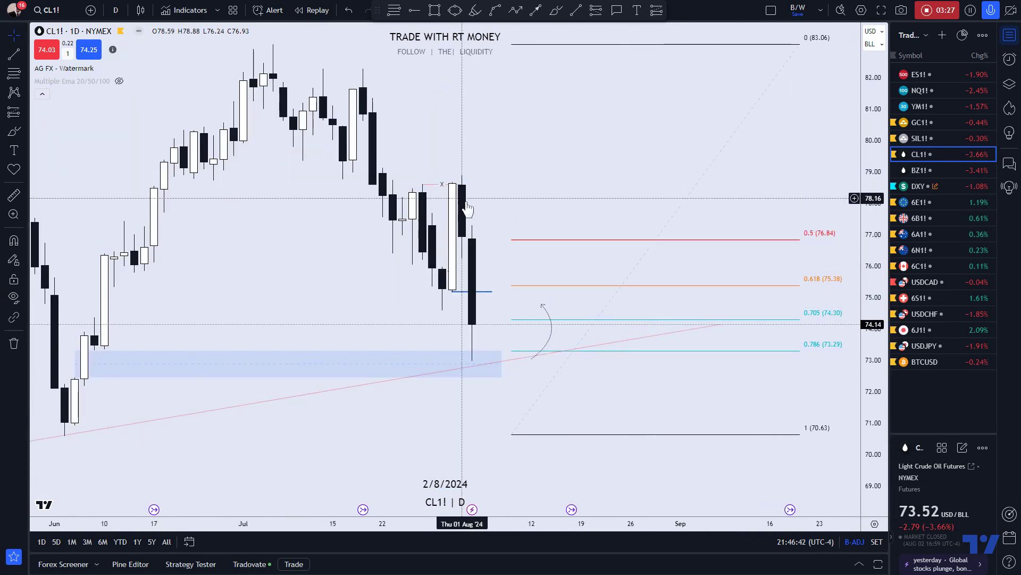
click(556, 11)
mouse_move(501, 290)
mouse_down()
mouse_move(482, 309)
mouse_move(482, 286)
mouse_up()
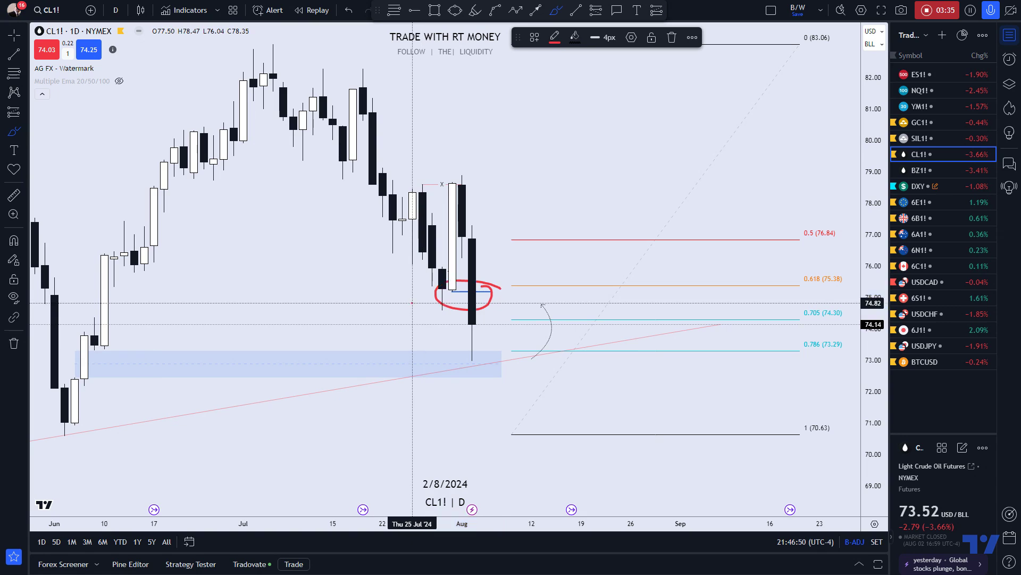
drag(414, 304, 482, 311)
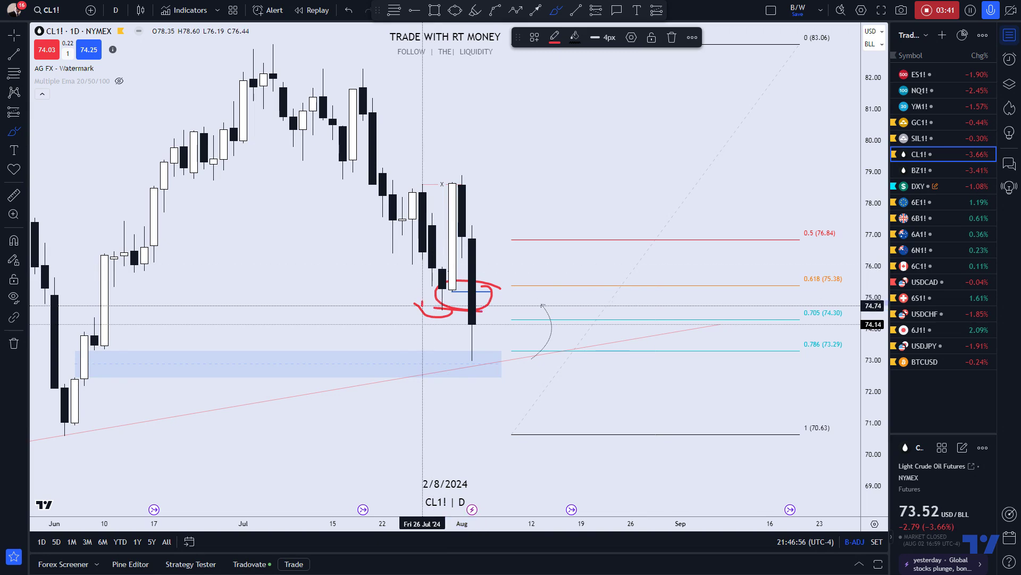
mouse_move(482, 244)
mouse_down()
mouse_move(472, 366)
mouse_move(482, 309)
mouse_up()
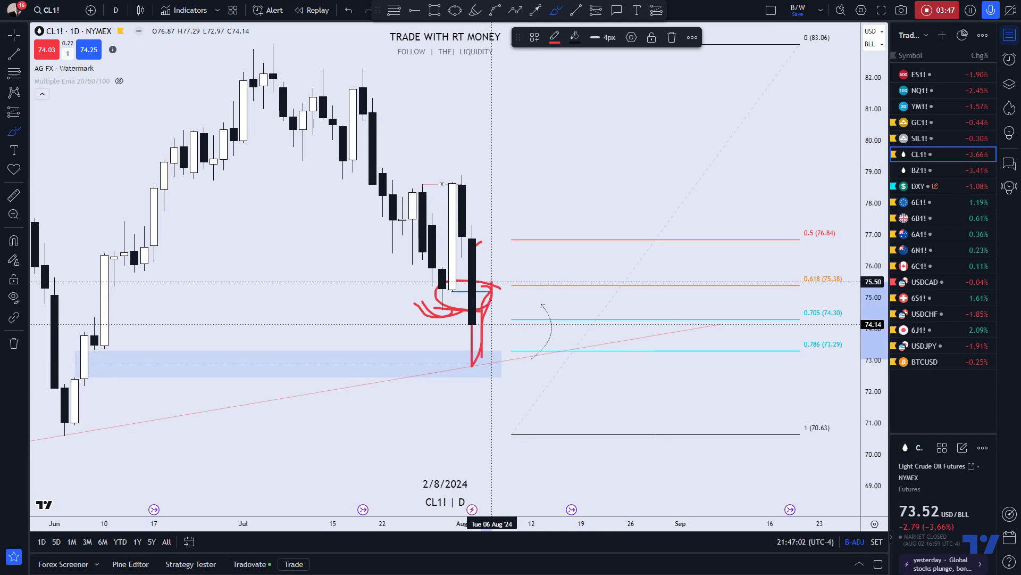
Brush a stepped decline from the blue line to below the 1 (70.63) Fibonacci level, then remove all brush marks.
drag(492, 281, 521, 308)
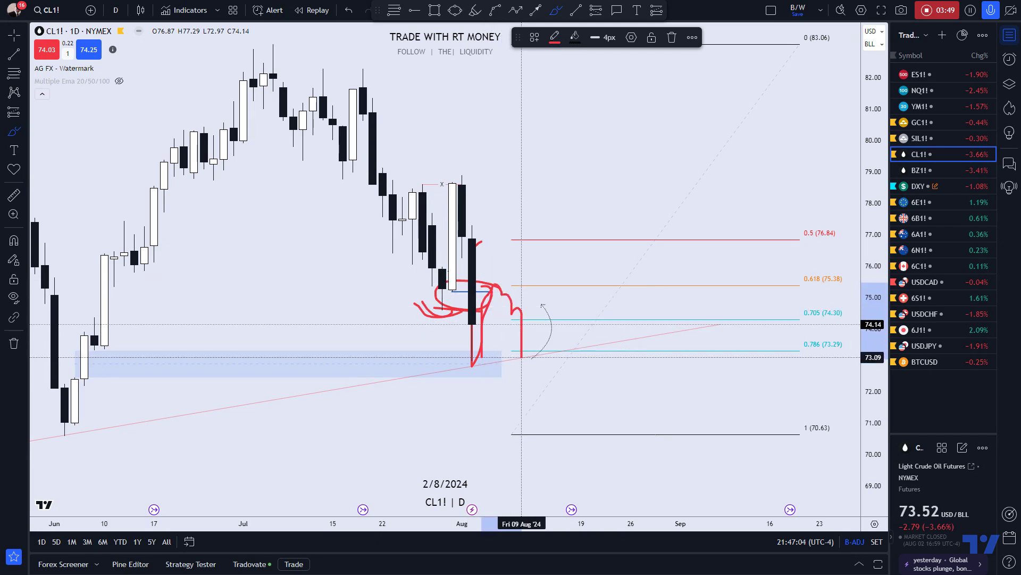
mouse_move(521, 361)
mouse_down()
mouse_move(538, 350)
mouse_move(560, 367)
mouse_move(572, 461)
mouse_up()
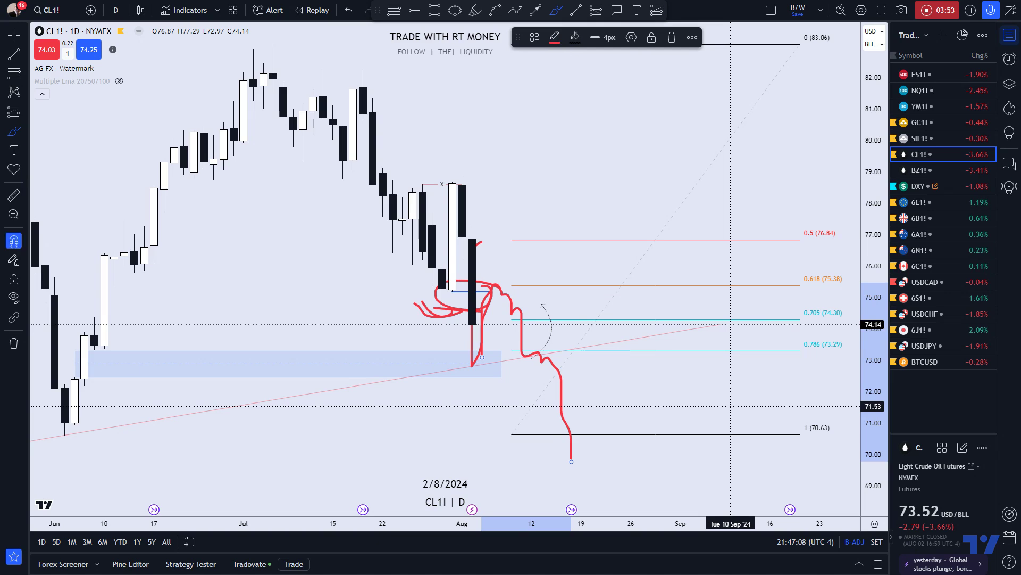
key(Delete)
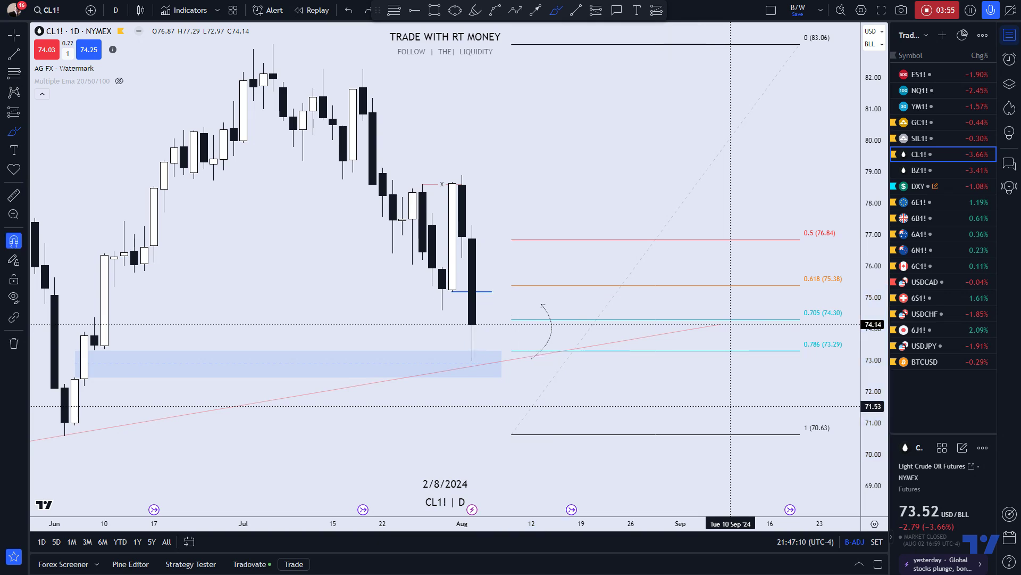
Circle the June low, brush the rally strokes and arcs over the two May highs, then delete the arcs and second rally stroke.
scroll(601, 357, down, 3)
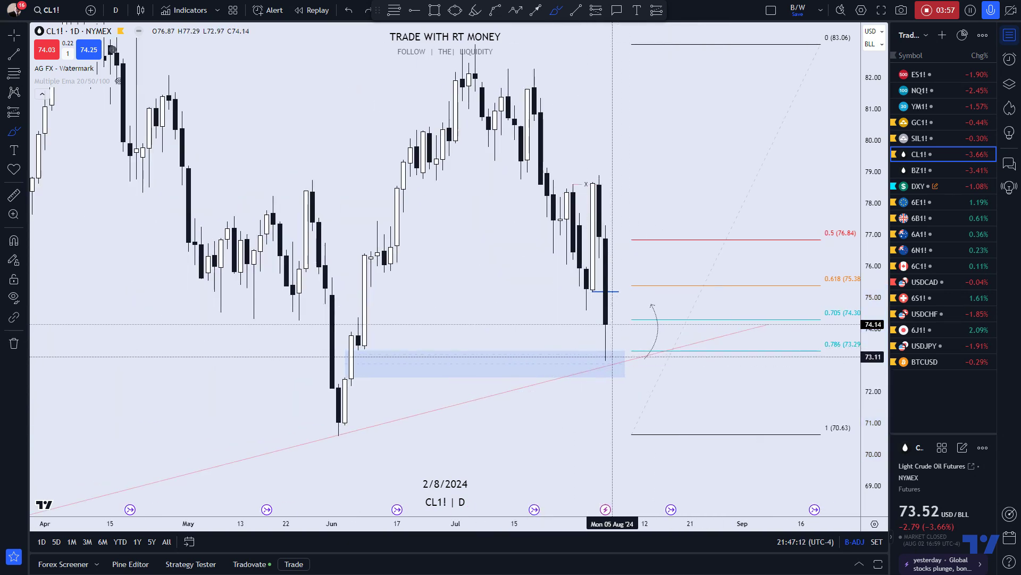
mouse_move(350, 372)
mouse_down()
mouse_move(346, 364)
mouse_move(362, 361)
mouse_move(410, 111)
mouse_up()
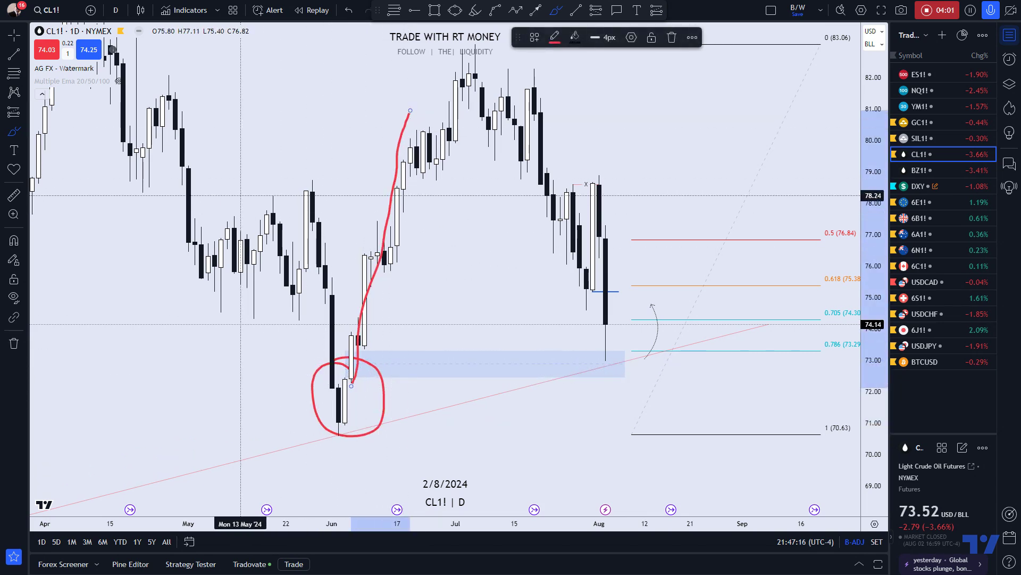
drag(241, 200, 365, 189)
drag(138, 81, 241, 91)
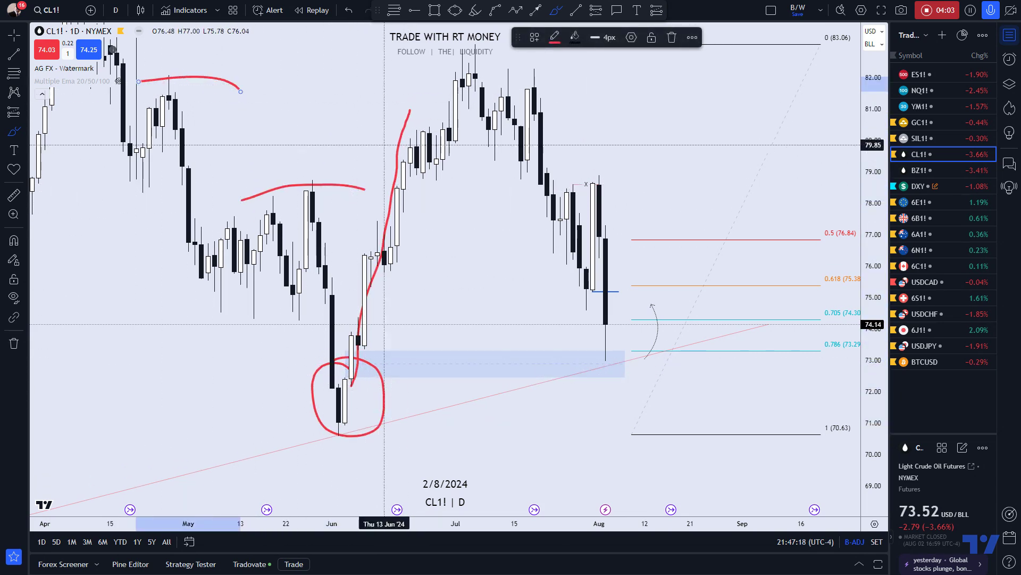
mouse_move(384, 290)
mouse_down()
mouse_move(407, 159)
mouse_move(469, 57)
mouse_up()
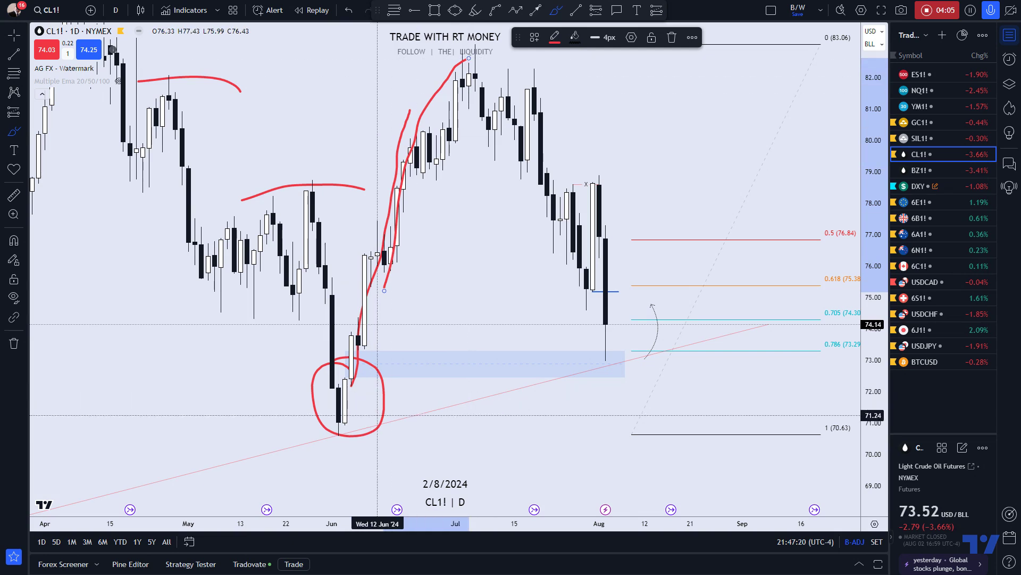
key(Delete)
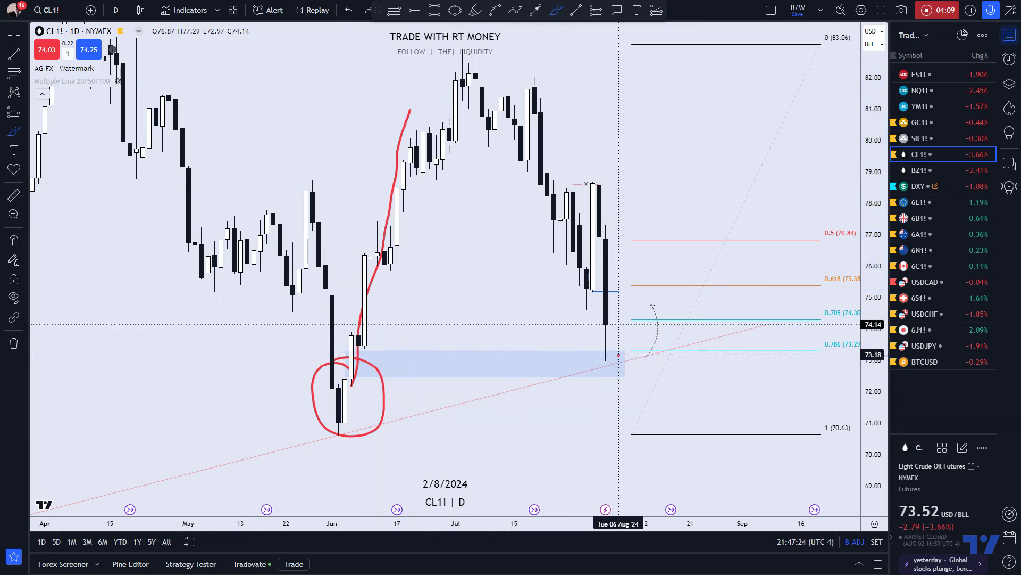
Circle the latest candle's low at the blue zone and brush a rebound path above the 0.618 level, then undo all brush marks.
mouse_move(619, 354)
mouse_down()
mouse_move(610, 335)
mouse_move(612, 327)
mouse_move(619, 346)
mouse_move(651, 257)
mouse_up()
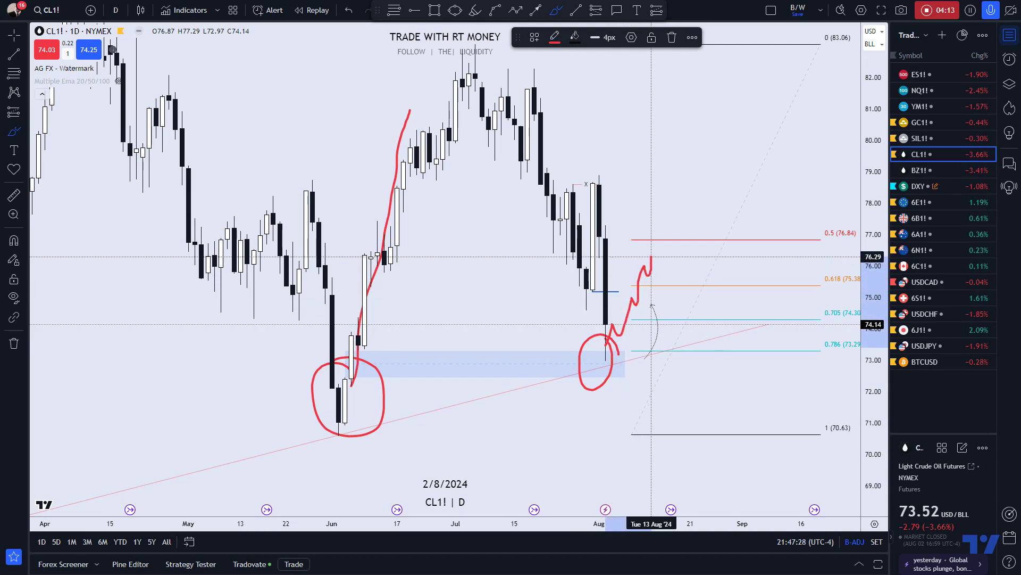
key(ctrl+z)
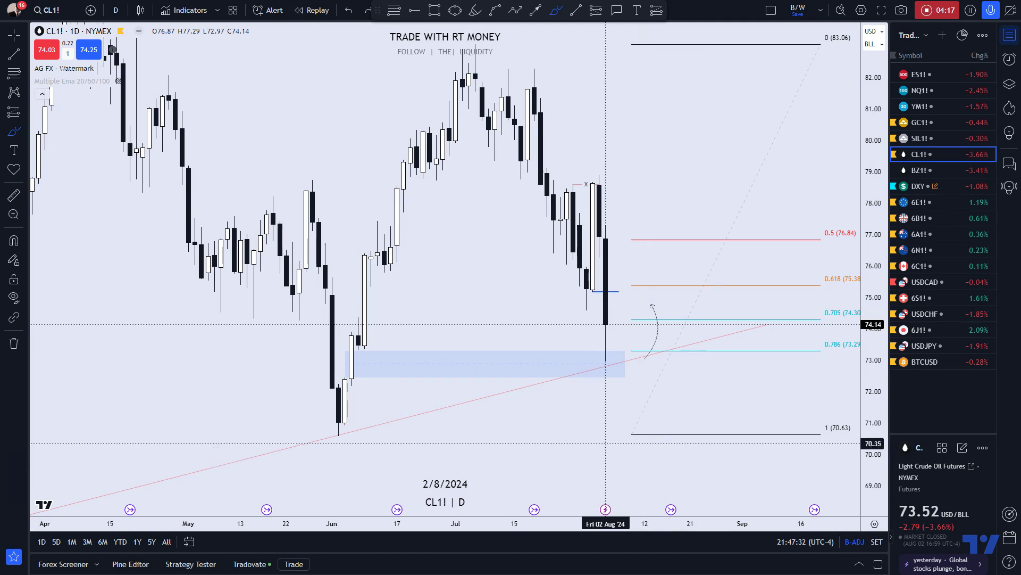
Draw a rectangle from 31 Jul to 12 Aug '24 between about 76.35 and 74.21 and apply the FVG- template.
click(434, 16)
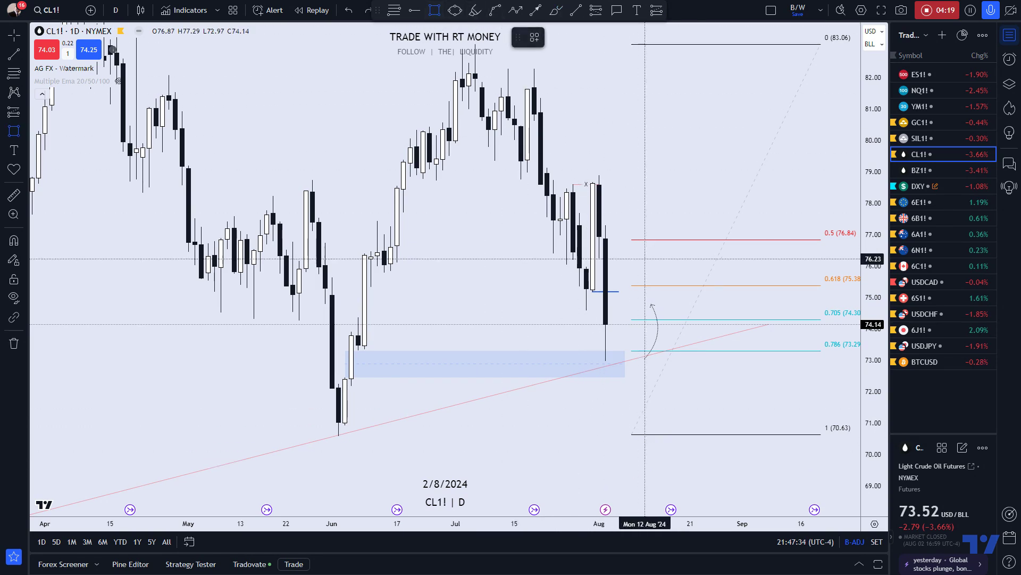
mouse_move(593, 256)
mouse_down()
mouse_move(646, 287)
mouse_move(645, 318)
mouse_up()
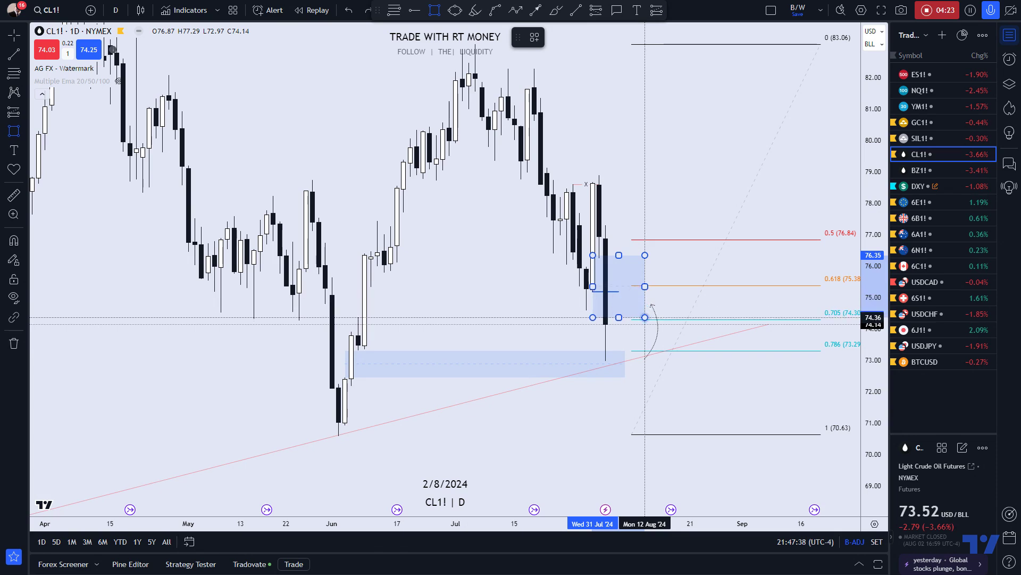
click(533, 37)
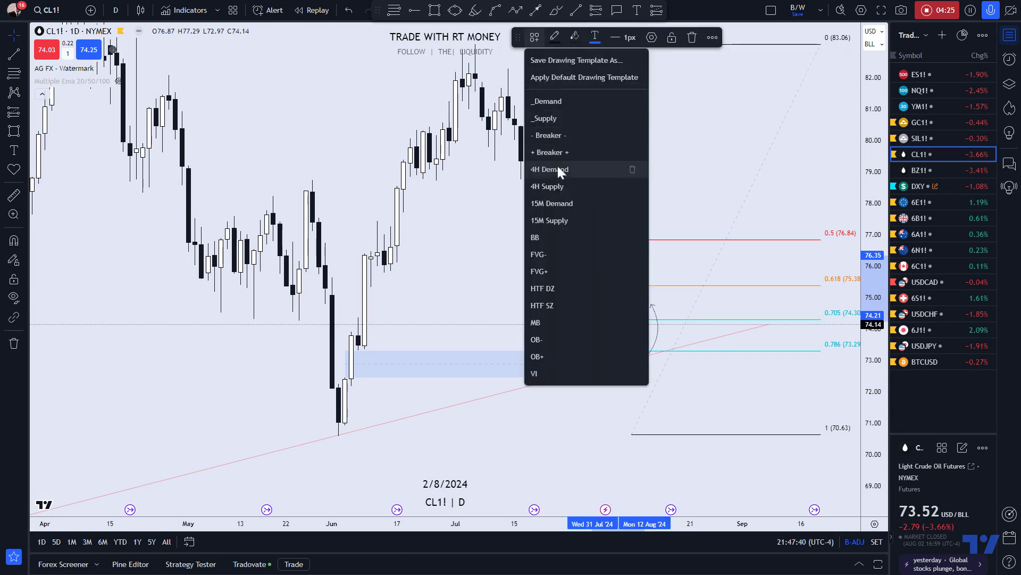
click(544, 253)
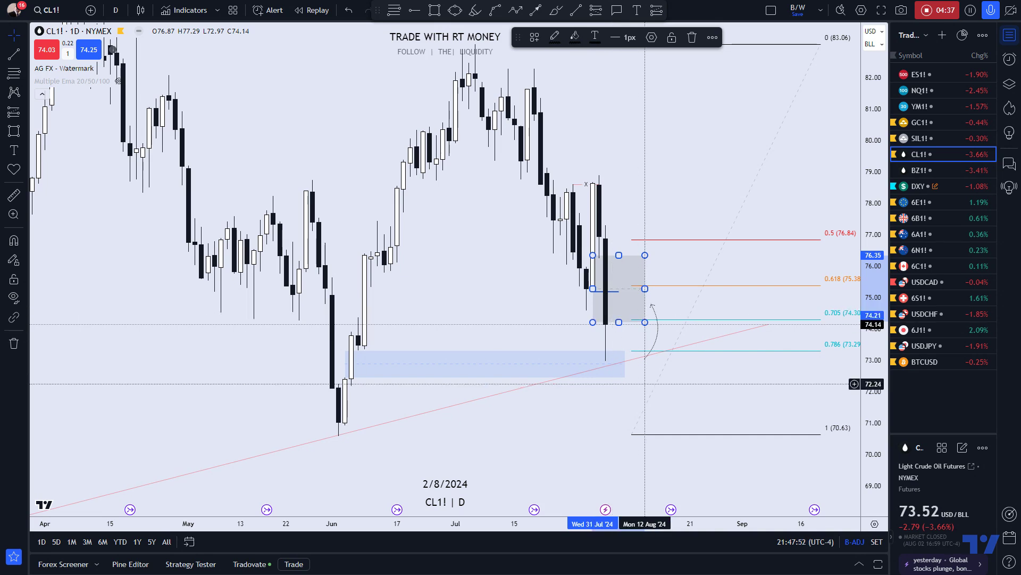
click(692, 322)
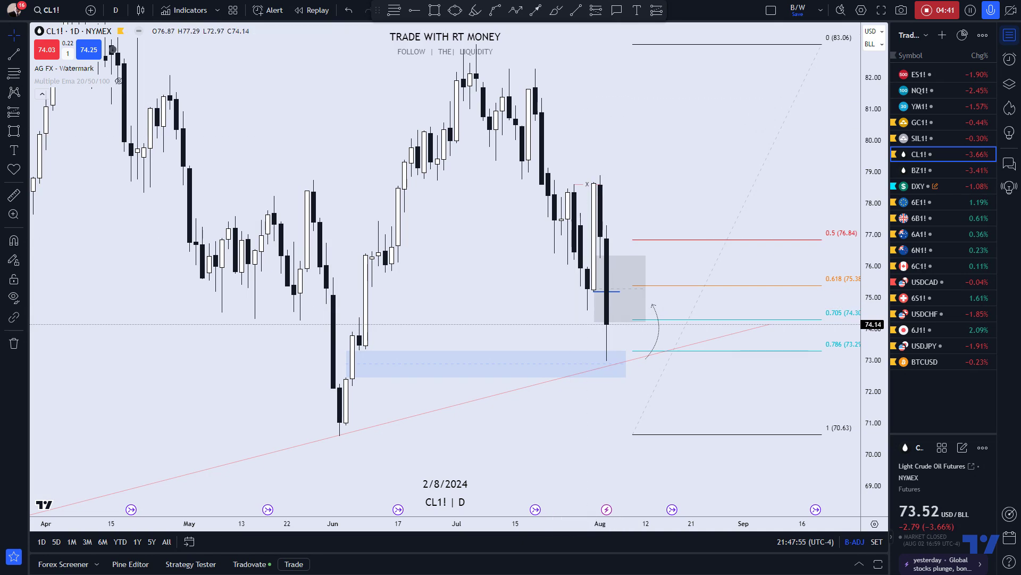
Brush a vertical line from the August low to the grey zone's upper edge, mark that edge, and trace a pullback towards the 0.705 level.
click(556, 10)
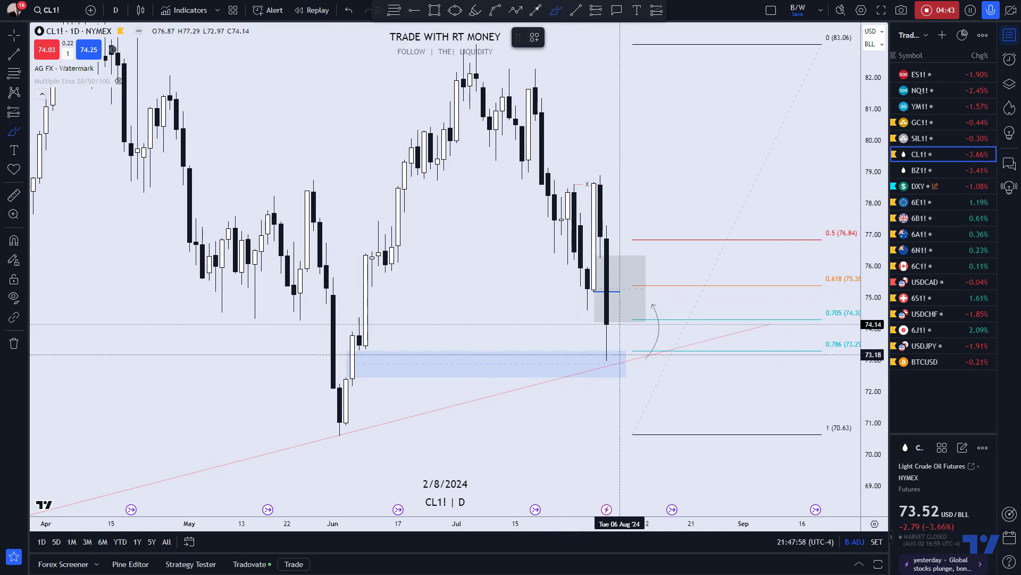
drag(620, 353, 626, 286)
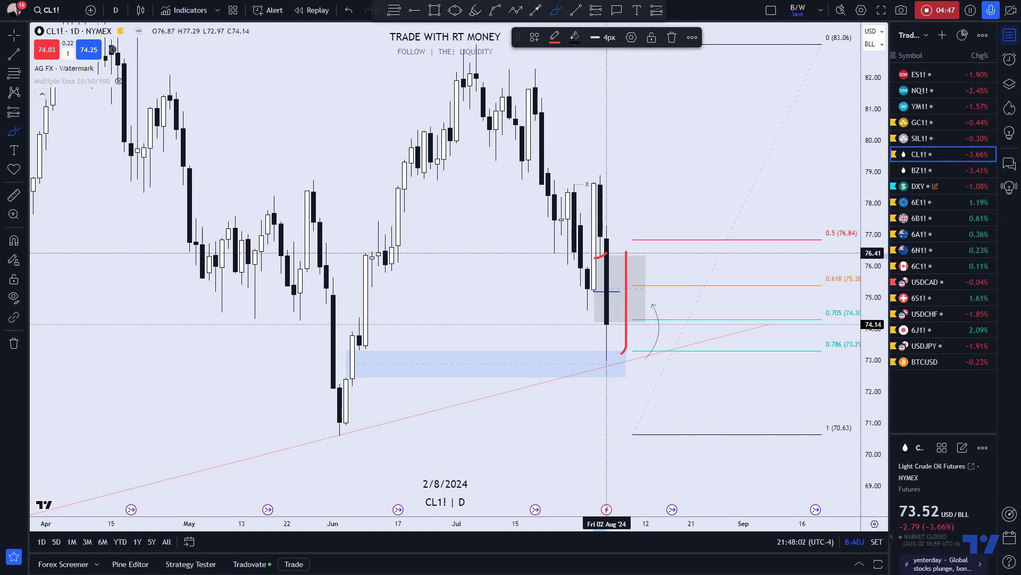
drag(595, 259, 619, 257)
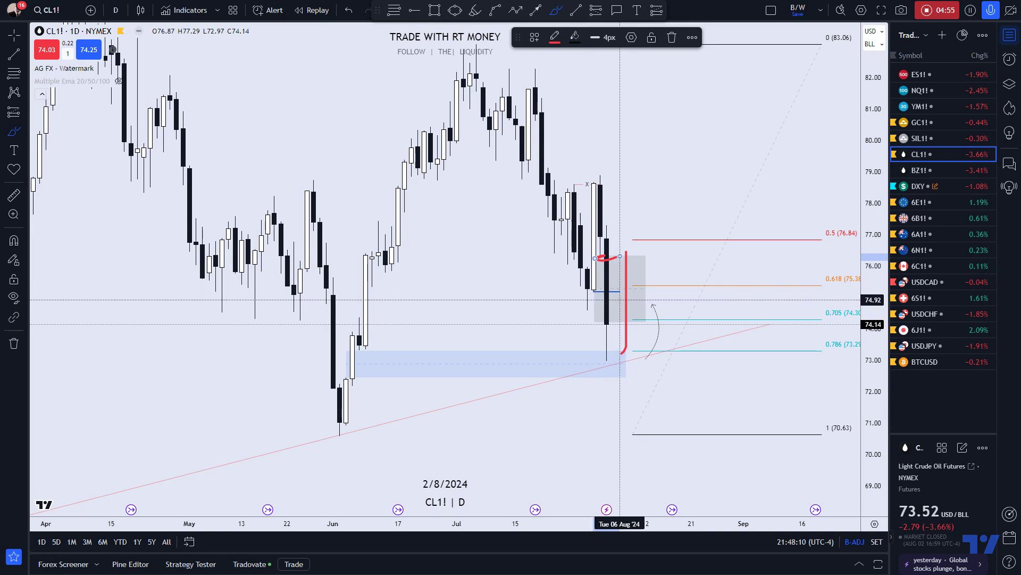
mouse_move(620, 257)
mouse_down()
mouse_move(638, 282)
mouse_move(639, 320)
mouse_up()
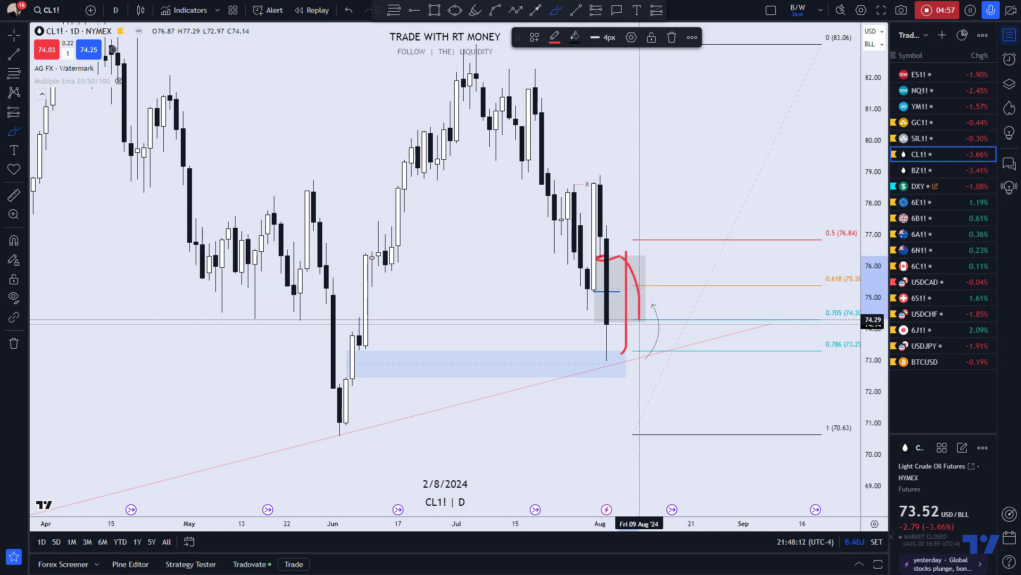
drag(645, 282, 660, 313)
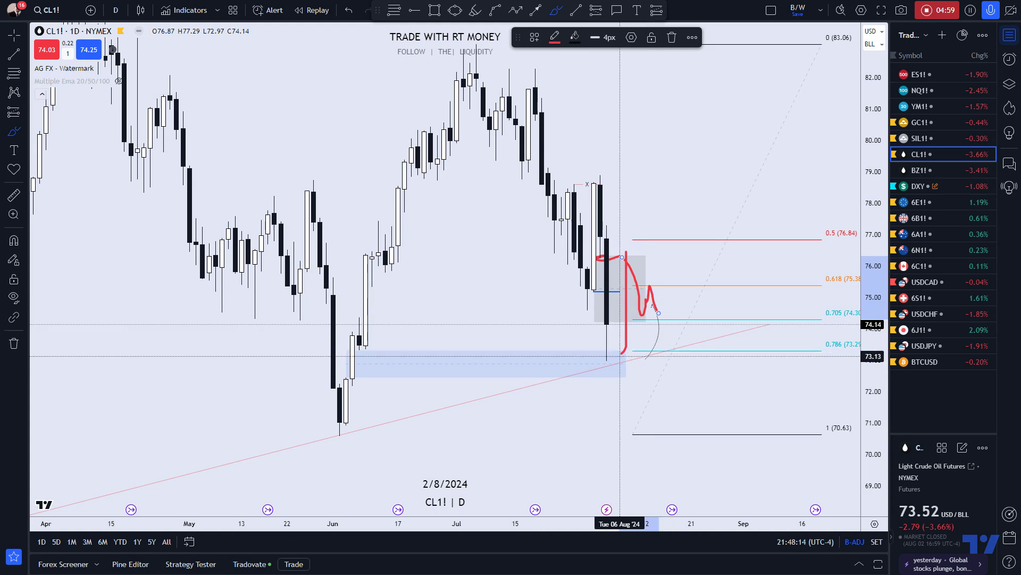
Brush short horizontal ticks across the vertical line from the August low up to the grey zone's upper edge.
drag(614, 353, 660, 351)
drag(609, 328, 639, 326)
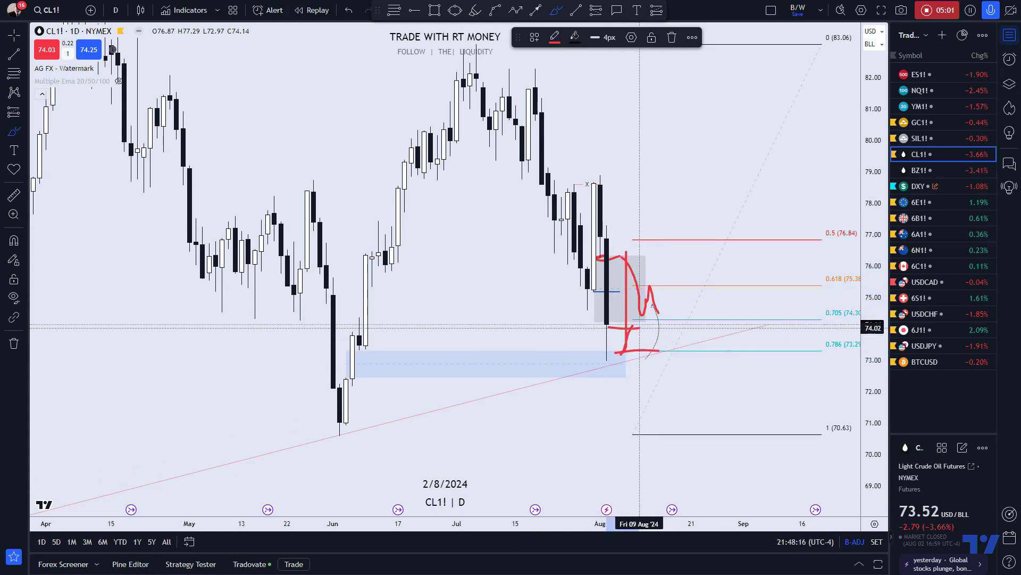
mouse_move(615, 293)
mouse_down()
mouse_move(649, 290)
mouse_move(628, 274)
mouse_move(646, 273)
mouse_up()
drag(615, 257, 640, 256)
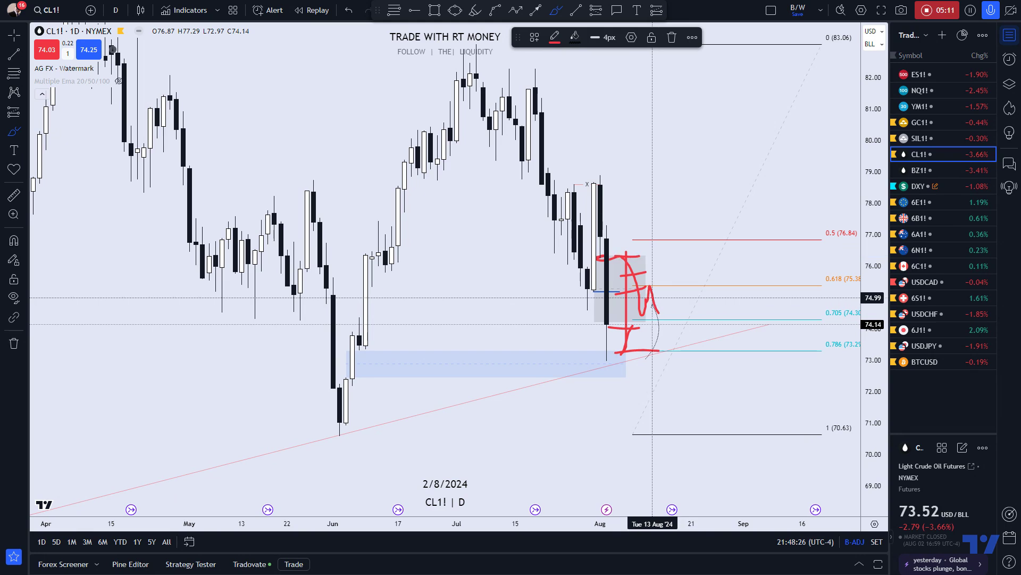
Brush a zigzag rally from the pullback to above the 0.5 Fibonacci level, then remove all brush marks.
mouse_move(658, 313)
mouse_down()
mouse_move(685, 245)
mouse_move(698, 283)
mouse_move(712, 163)
mouse_up()
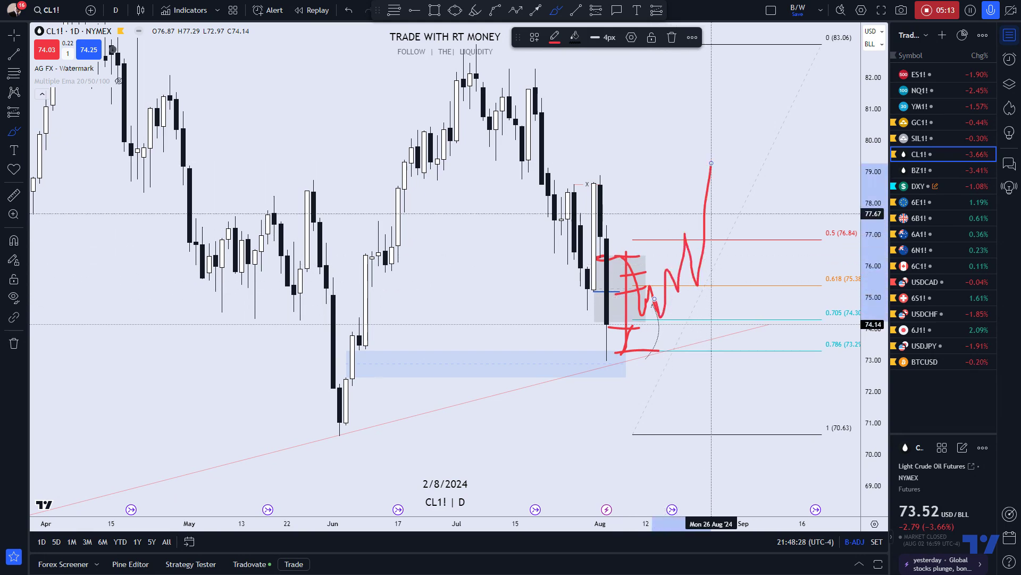
key(Delete)
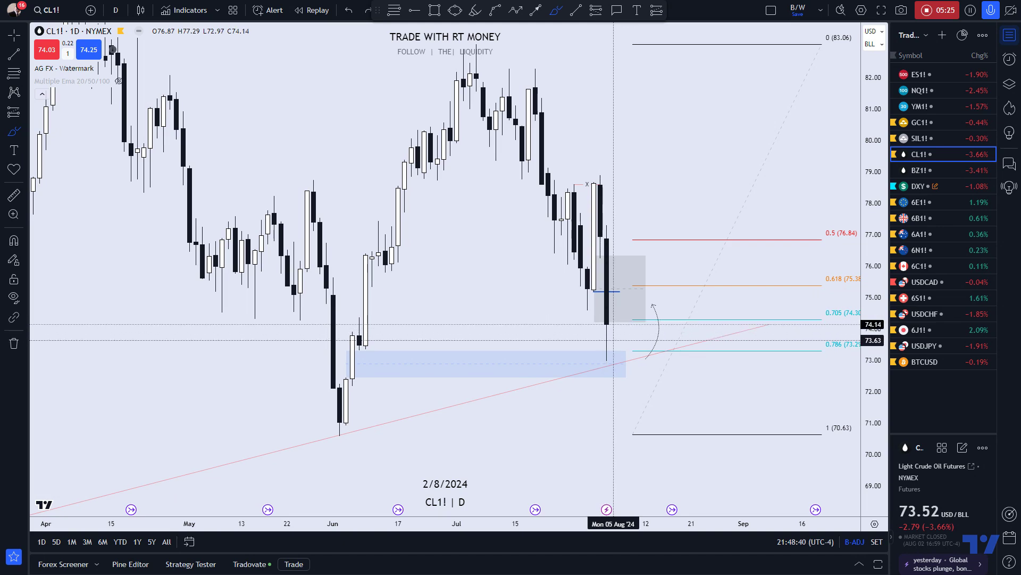
Brush a rebound into the grey zone and a drop to about 72.4, mark a resistance line near 75.2, and undo the brush marks.
mouse_move(613, 347)
mouse_down()
mouse_move(627, 296)
mouse_move(653, 377)
mouse_up()
drag(583, 290, 672, 297)
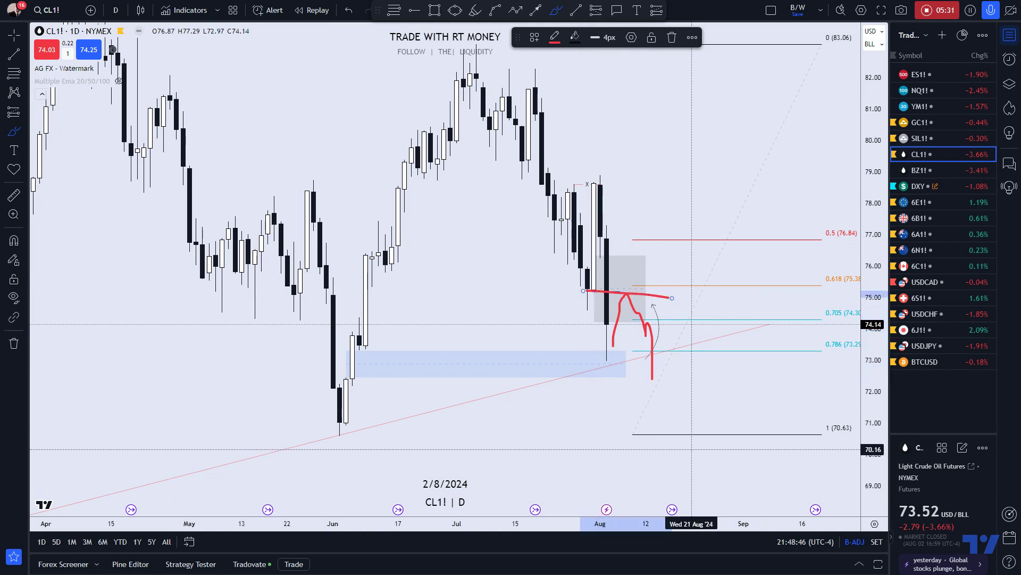
key(ctrl+z)
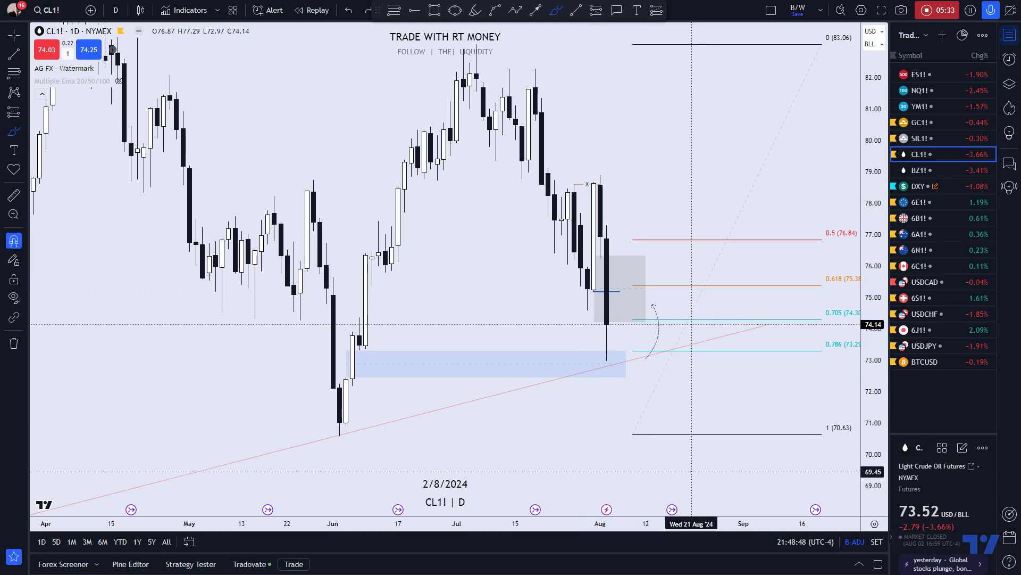
Open the BZ1! daily chart and compare its July and early August swings with those on CL1!
click(918, 166)
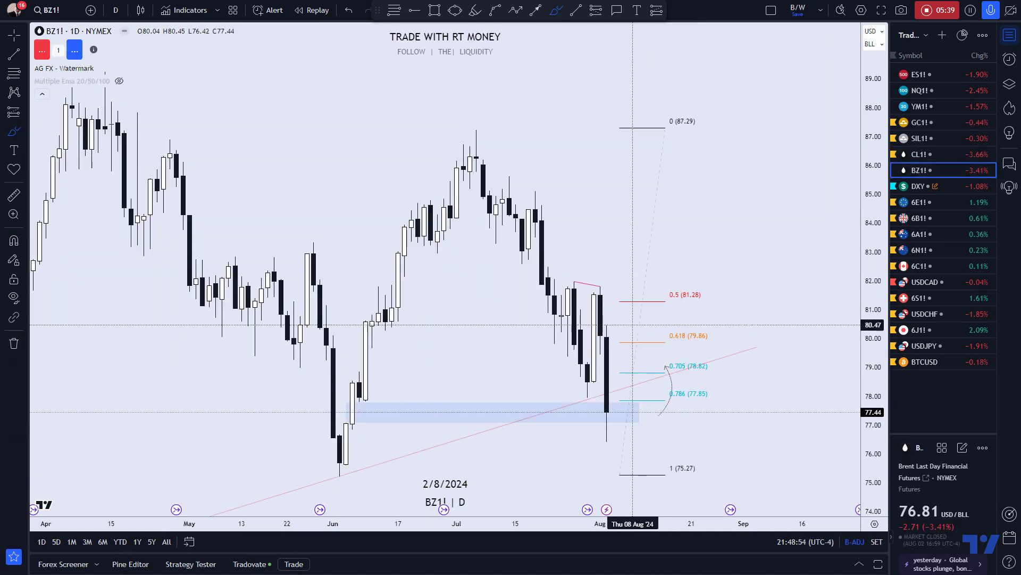
scroll(665, 406, down, 2)
drag(683, 217, 615, 144)
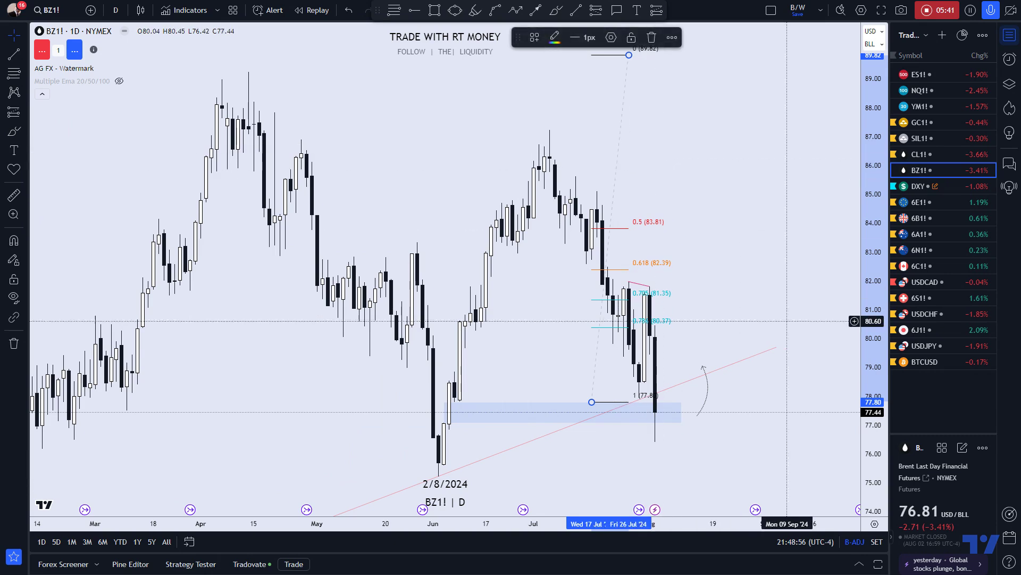
key(ctrl+z)
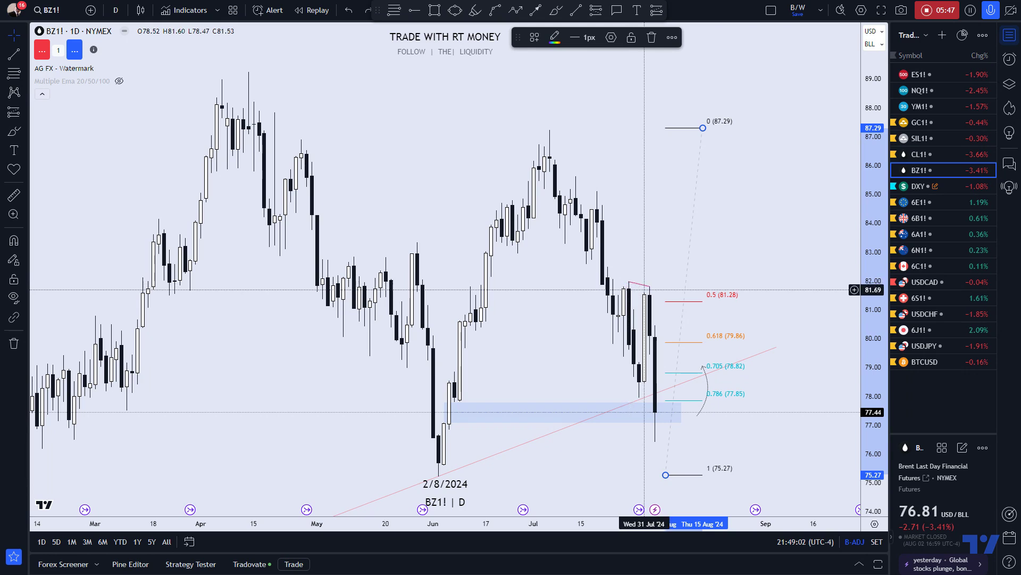
scroll(612, 296, up, 2)
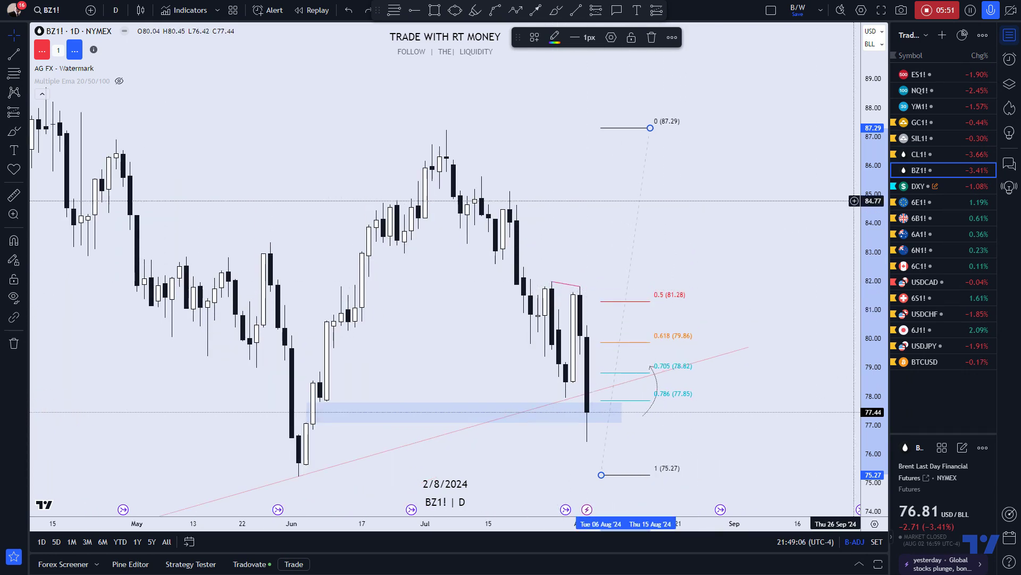
click(920, 154)
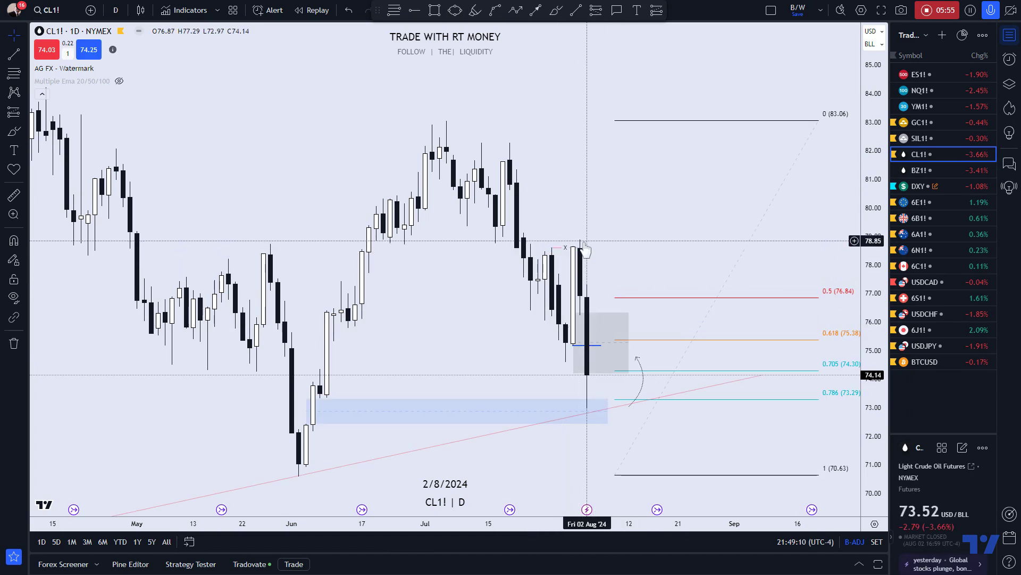
click(921, 170)
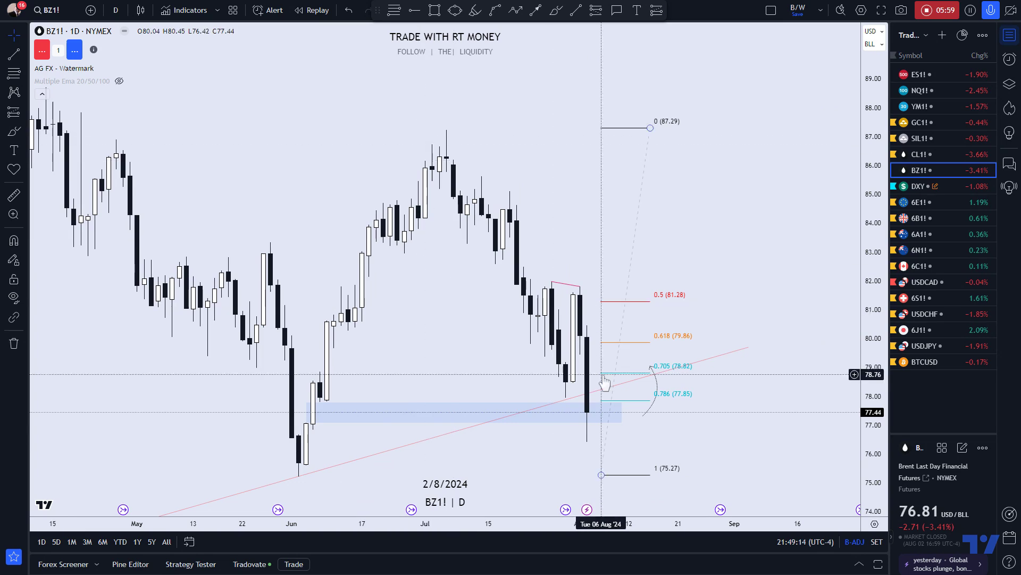
Examine the BZ1! daily price history along the rising trendline back to the December 2023 low.
drag(676, 218, 692, 133)
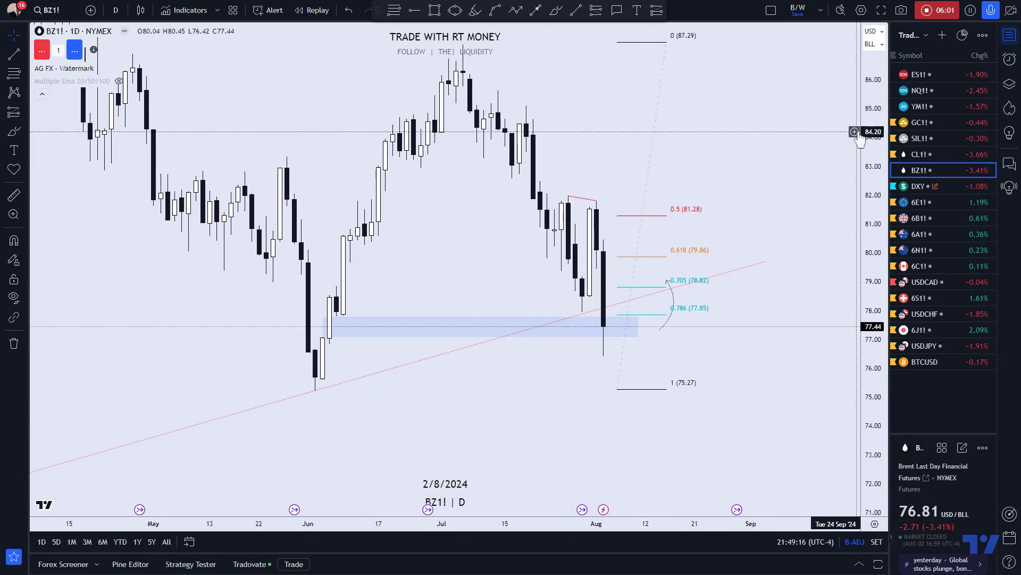
drag(876, 131, 875, 160)
scroll(553, 149, down, 3)
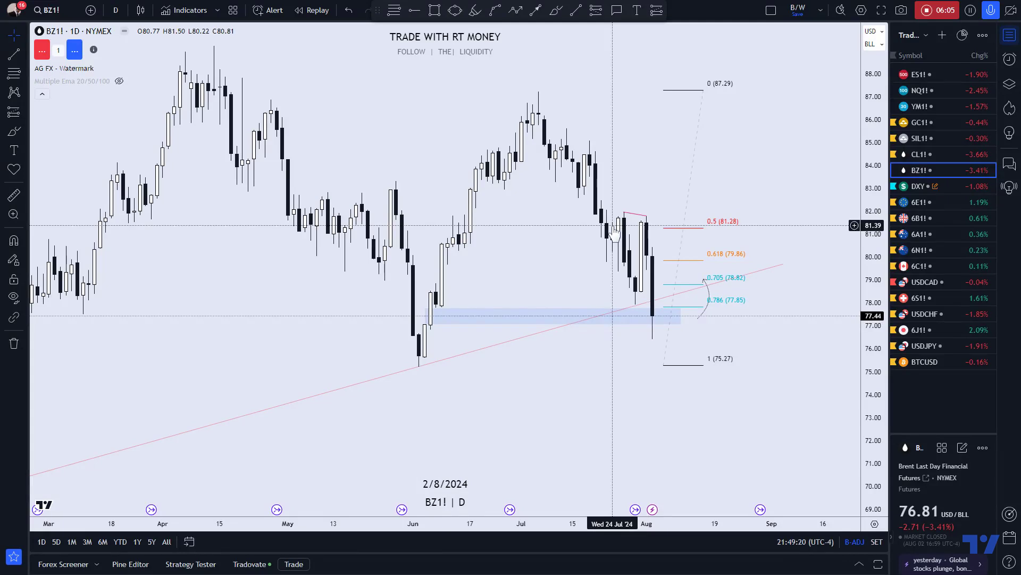
right_click(686, 273)
scroll(687, 288, down, 2)
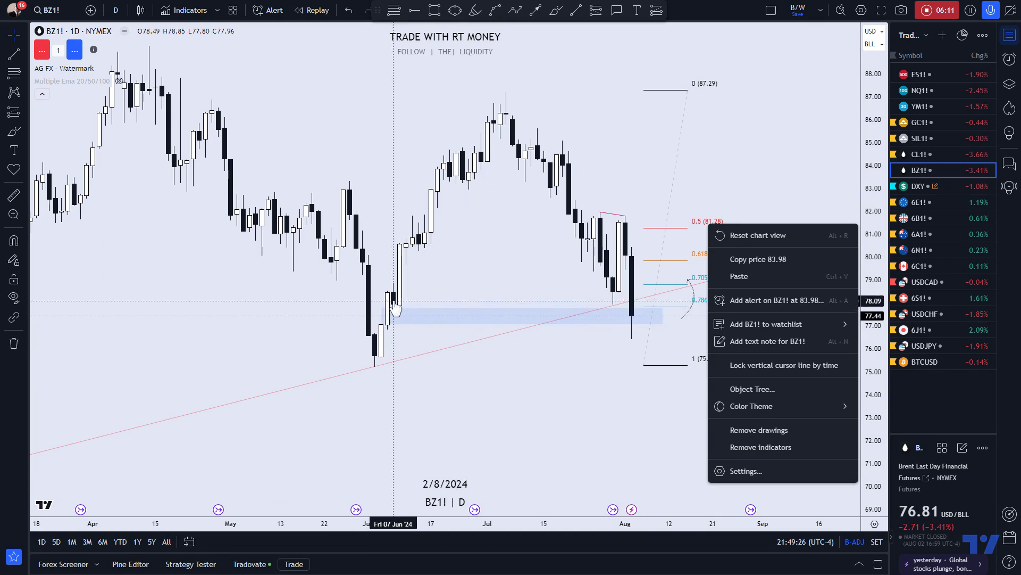
click(664, 406)
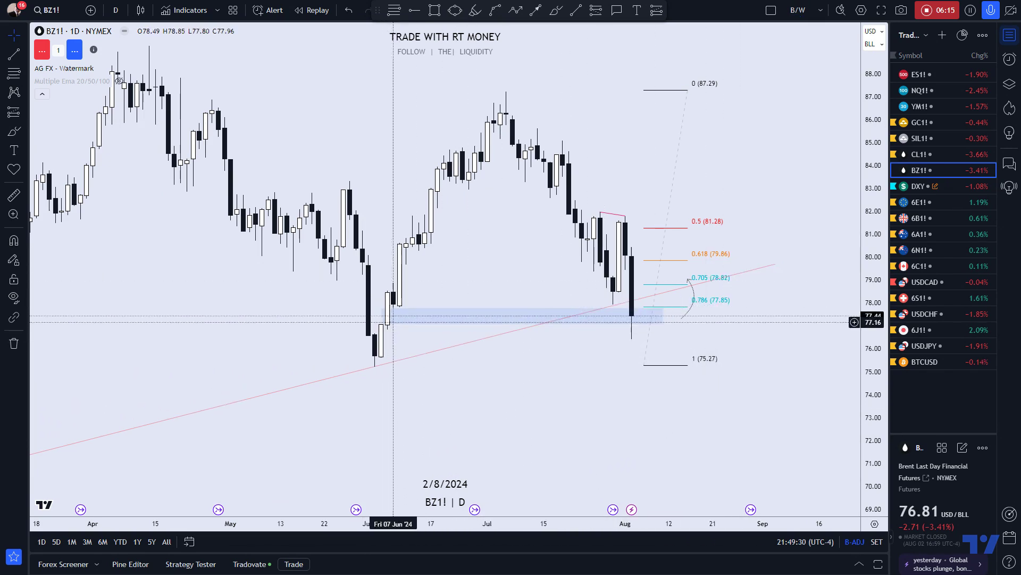
scroll(391, 318, down, 5)
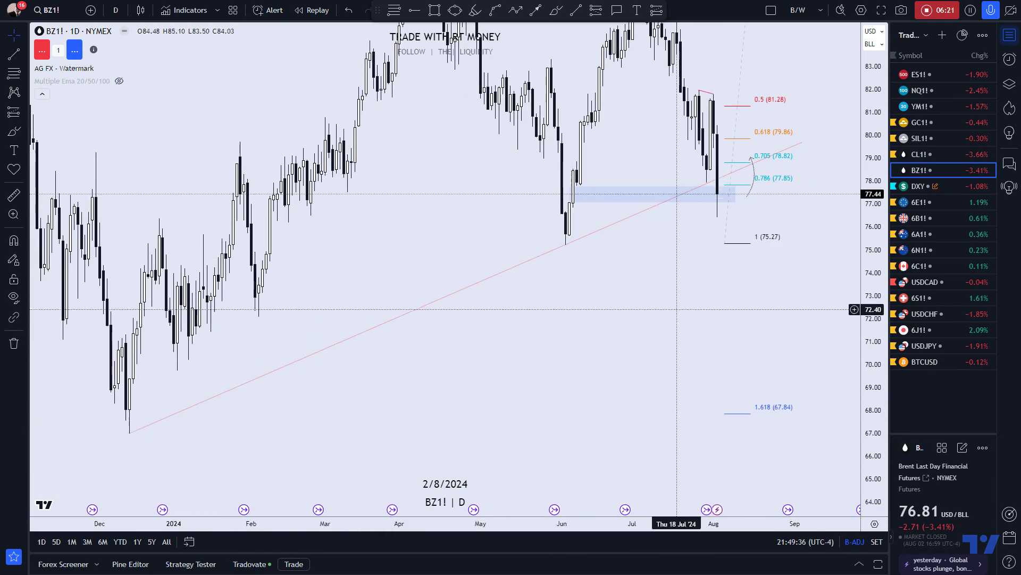
scroll(692, 183, up, 5)
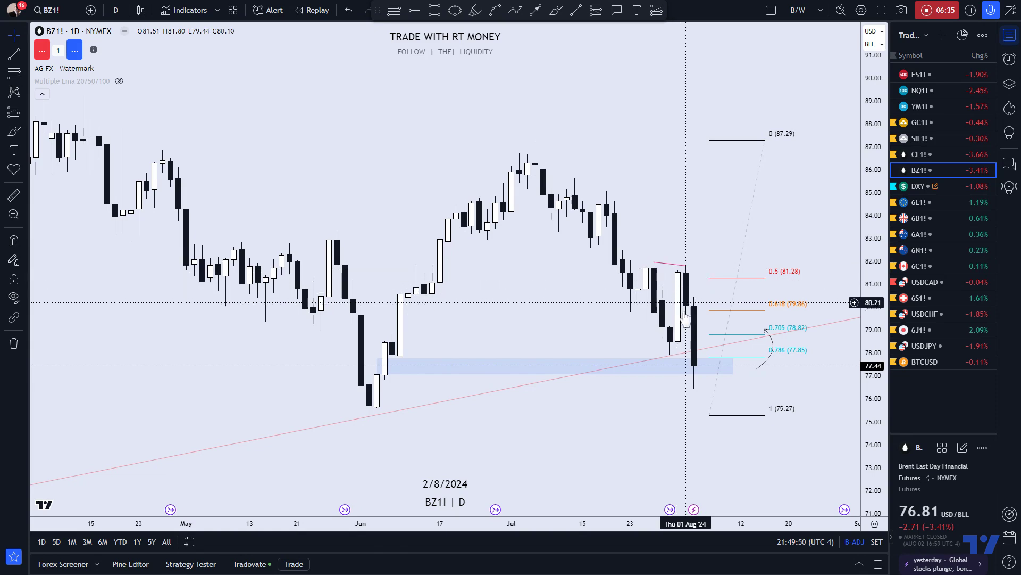
Brush a pullback to a resistance line near 78.5 and a stepped decline to about 73.4, then undo the brush marks.
click(556, 10)
mouse_move(701, 386)
mouse_down()
mouse_move(718, 351)
mouse_move(702, 340)
mouse_move(730, 349)
mouse_move(765, 457)
mouse_up()
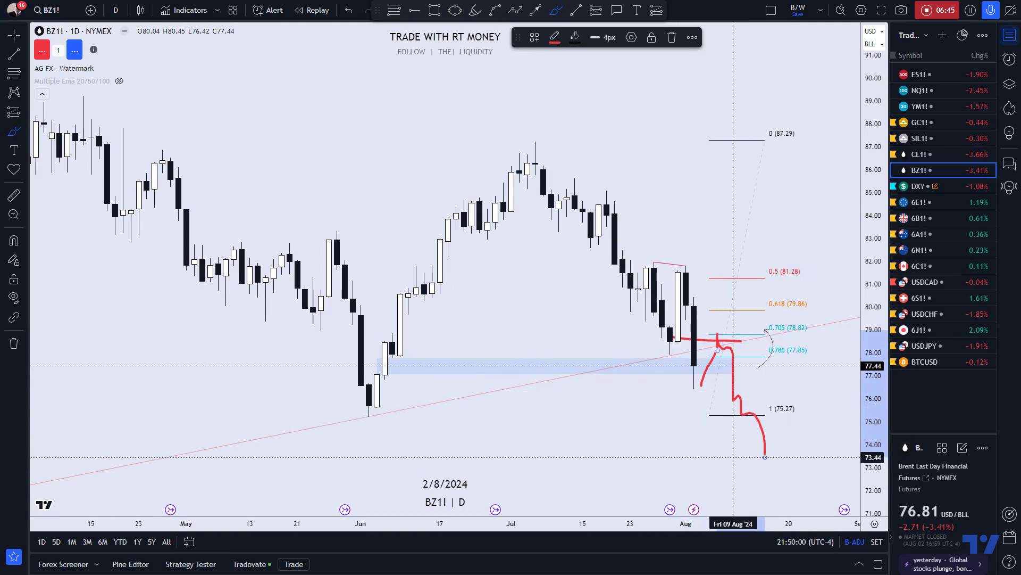
key(ctrl+z)
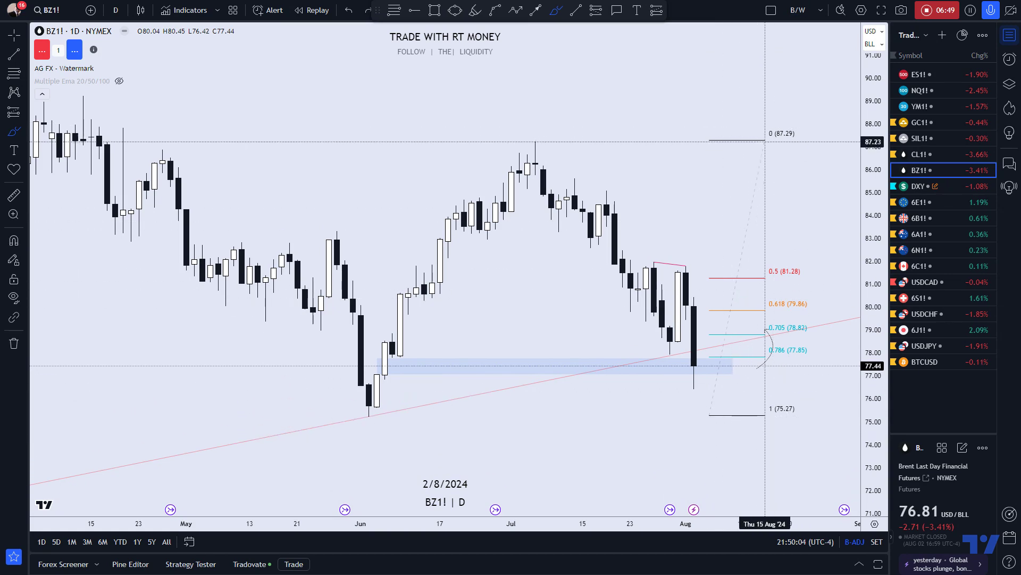
key(Escape)
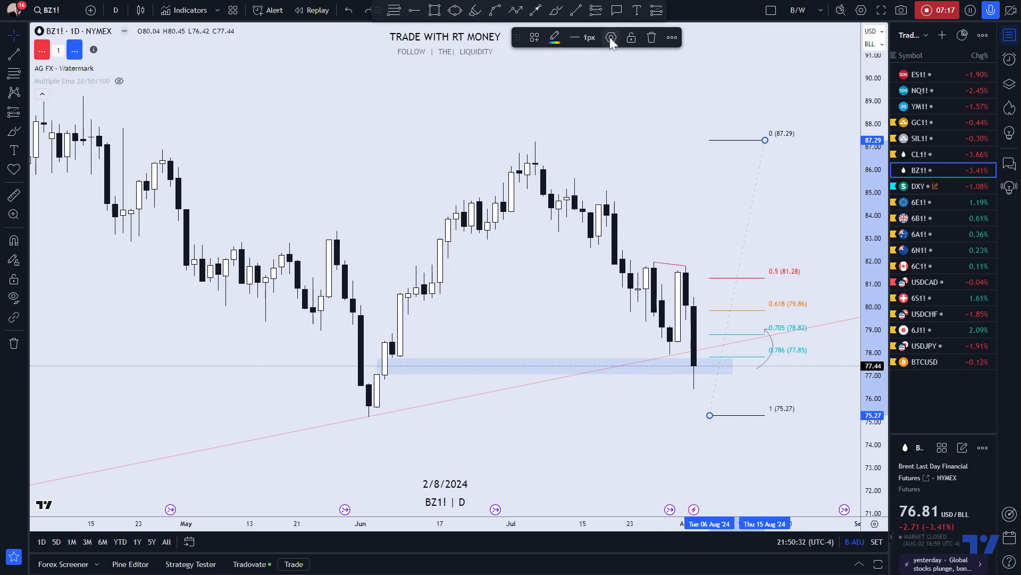
Brush a line beneath the June low, a sweep below it, a rebound near the 0.786 level and a fall to about 71, then undo the marks.
click(557, 11)
drag(379, 423, 726, 429)
mouse_move(694, 382)
mouse_down()
mouse_move(698, 452)
mouse_move(720, 443)
mouse_move(757, 363)
mouse_up()
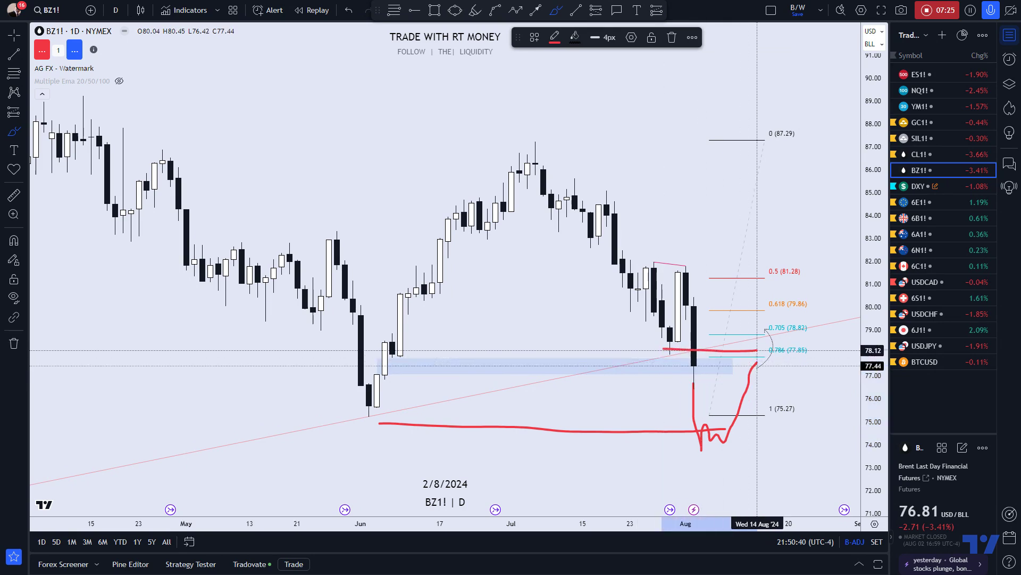
mouse_move(747, 350)
mouse_down()
mouse_move(725, 341)
mouse_move(781, 339)
mouse_move(810, 507)
mouse_up()
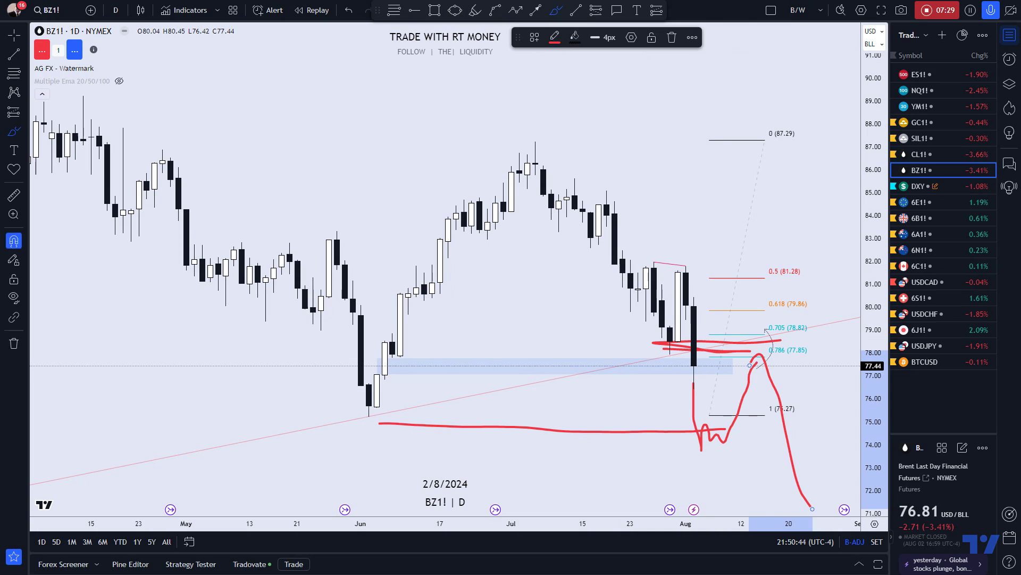
key(ctrl+z)
key(ctrl+z)
key(ctrl+z)
key(ctrl+z)
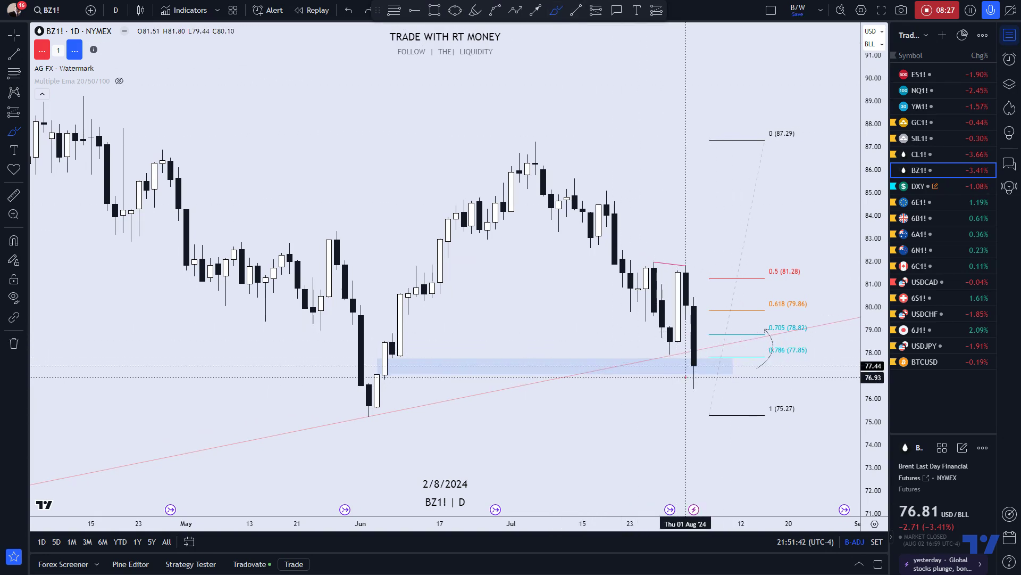
Brush a pullback to the 0.705 level, a drop towards the underlined June low and a rally above the 0.5 level, then remove the marks.
mouse_move(687, 376)
mouse_down()
mouse_move(729, 335)
mouse_move(749, 410)
mouse_up()
mouse_move(354, 408)
mouse_down()
mouse_move(369, 419)
mouse_move(411, 398)
mouse_up()
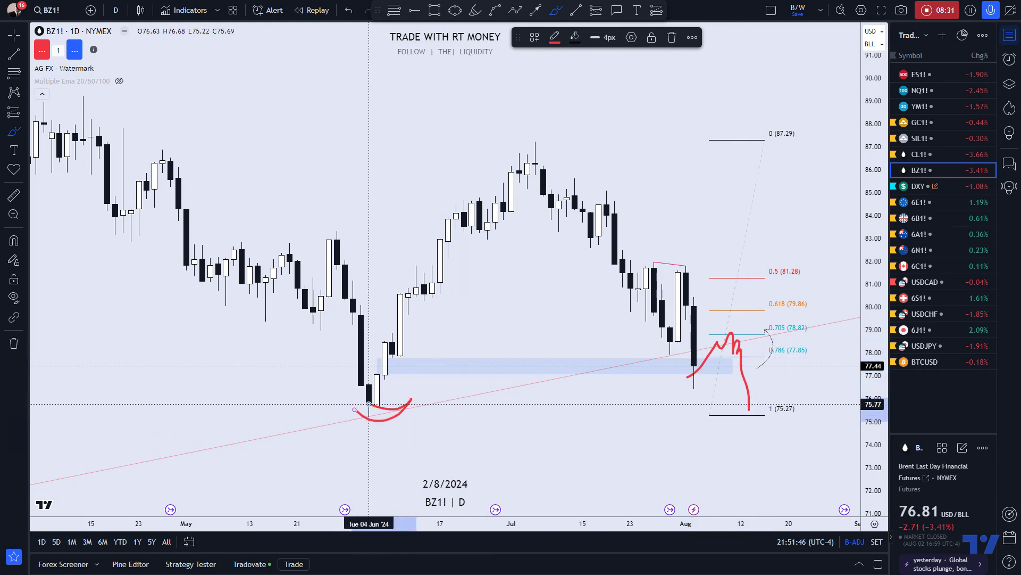
mouse_move(749, 413)
mouse_down()
mouse_move(779, 342)
mouse_move(797, 229)
mouse_up()
click(671, 38)
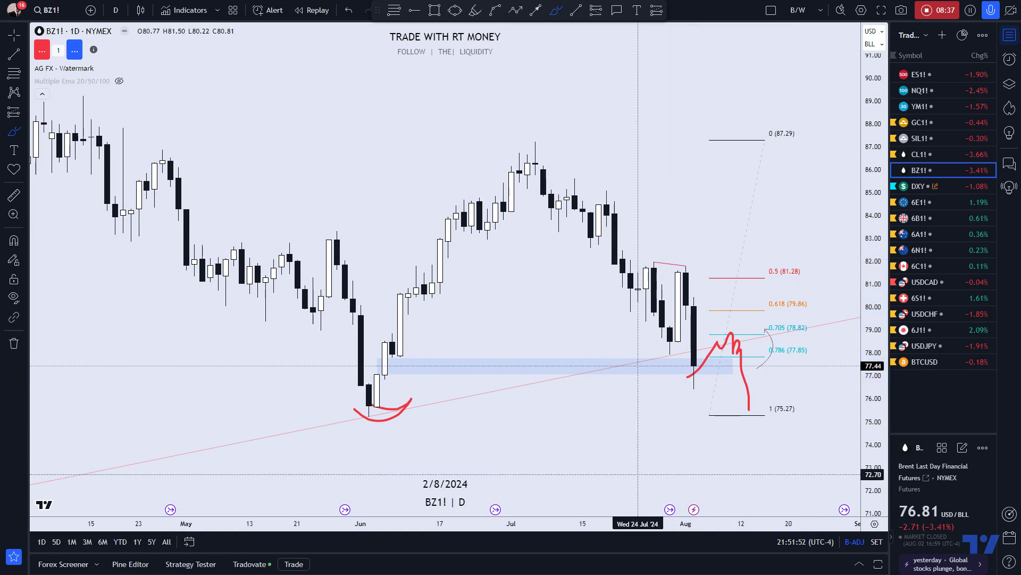
key(ctrl)
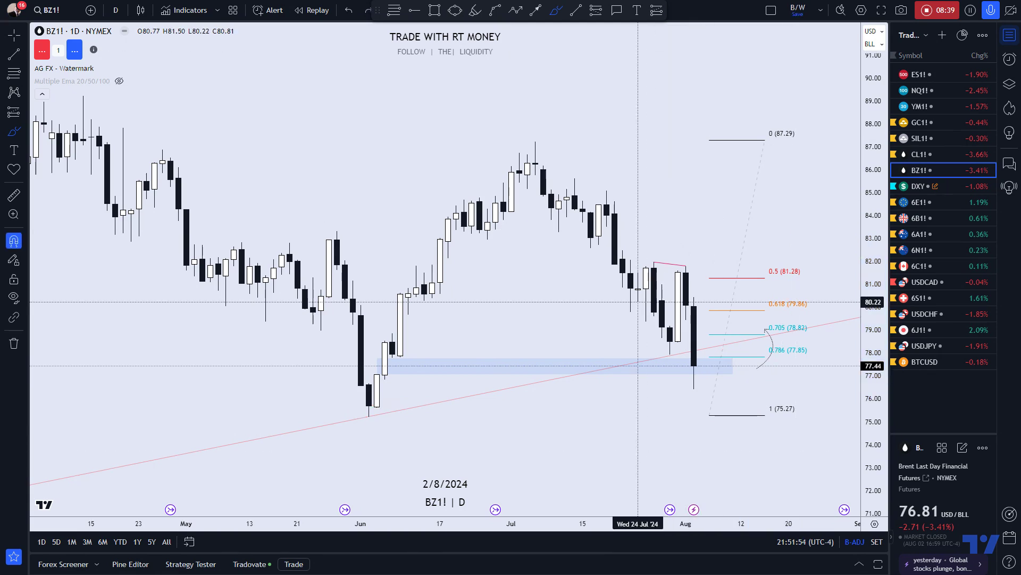
scroll(639, 302, down, 5)
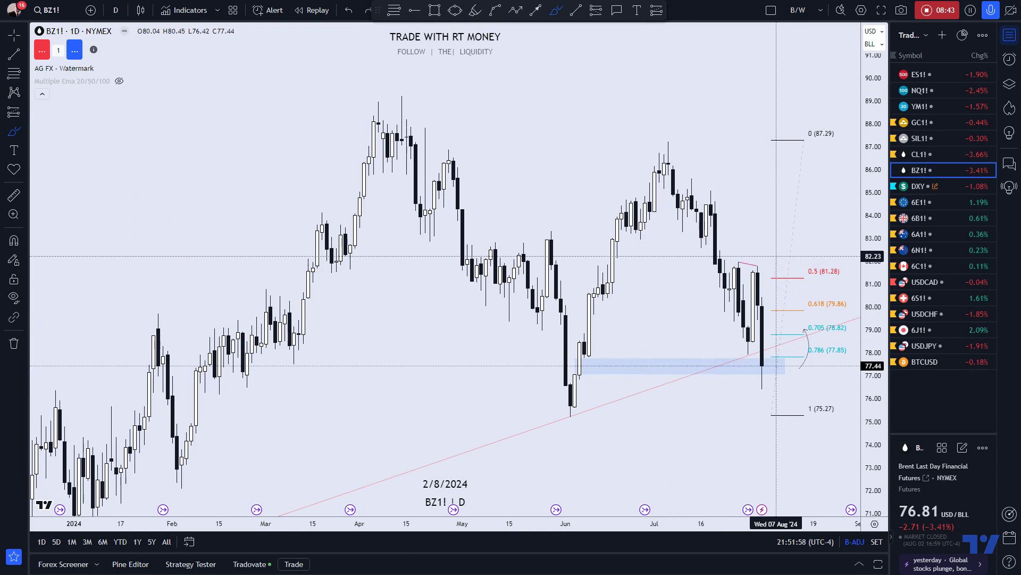
scroll(776, 257, up, 2)
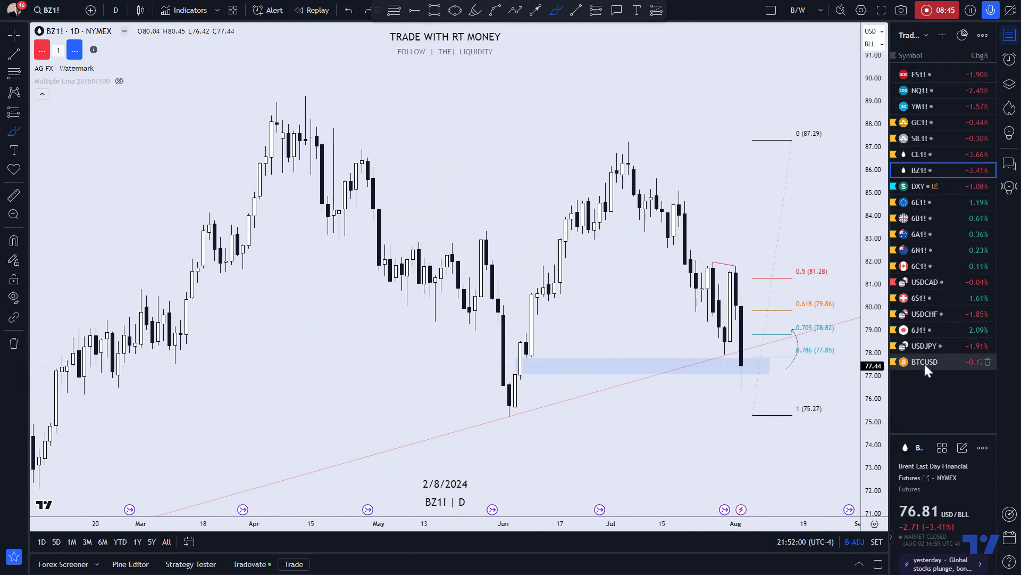